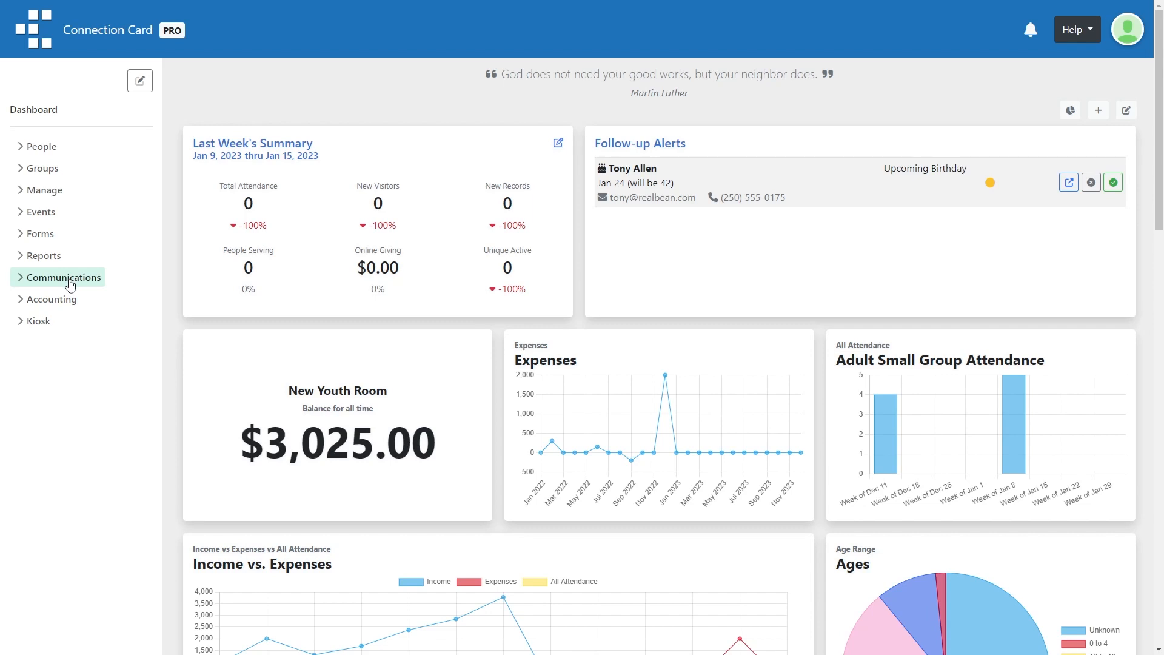
- Go to Digital Guest Cards under Communications and start a new guest card
{"action": "left_click", "coordinate": [68, 282]}
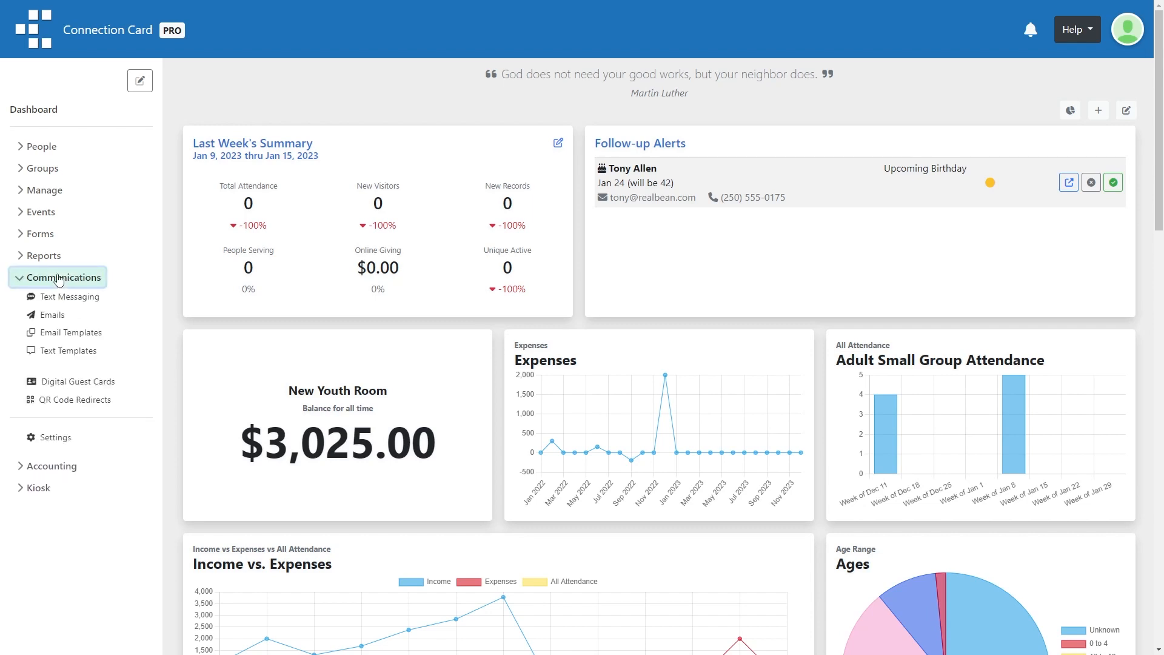
{"action": "left_click", "coordinate": [78, 381]}
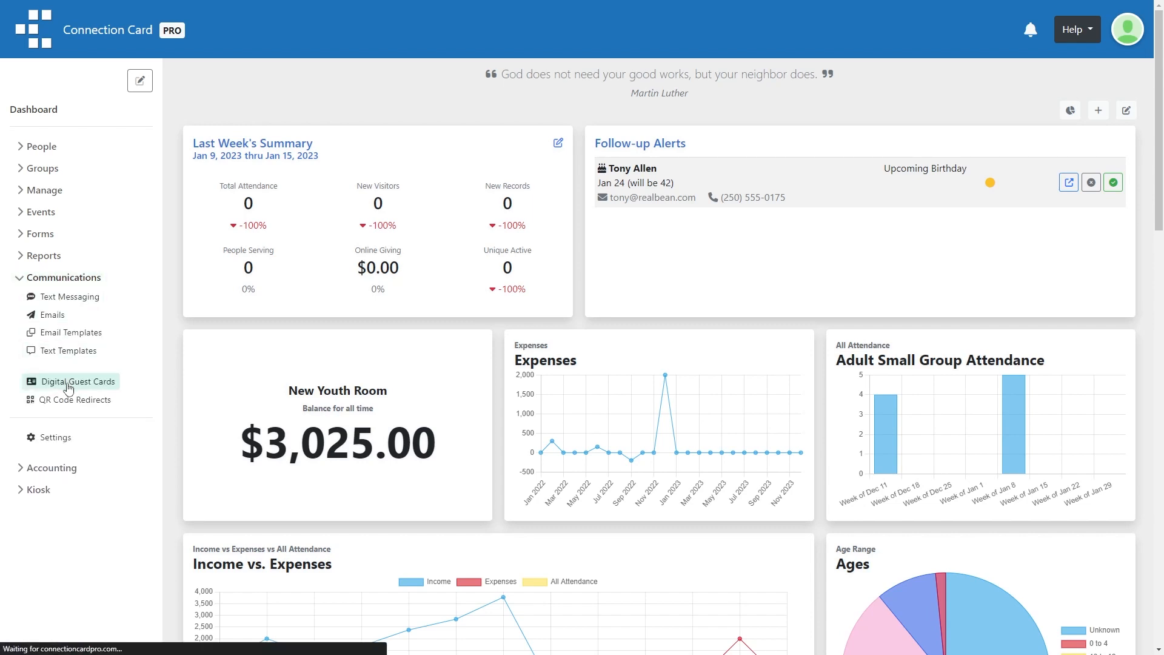
{"action": "scroll", "coordinate": [593, 195], "scroll_direction": "down", "scroll_amount": 2}
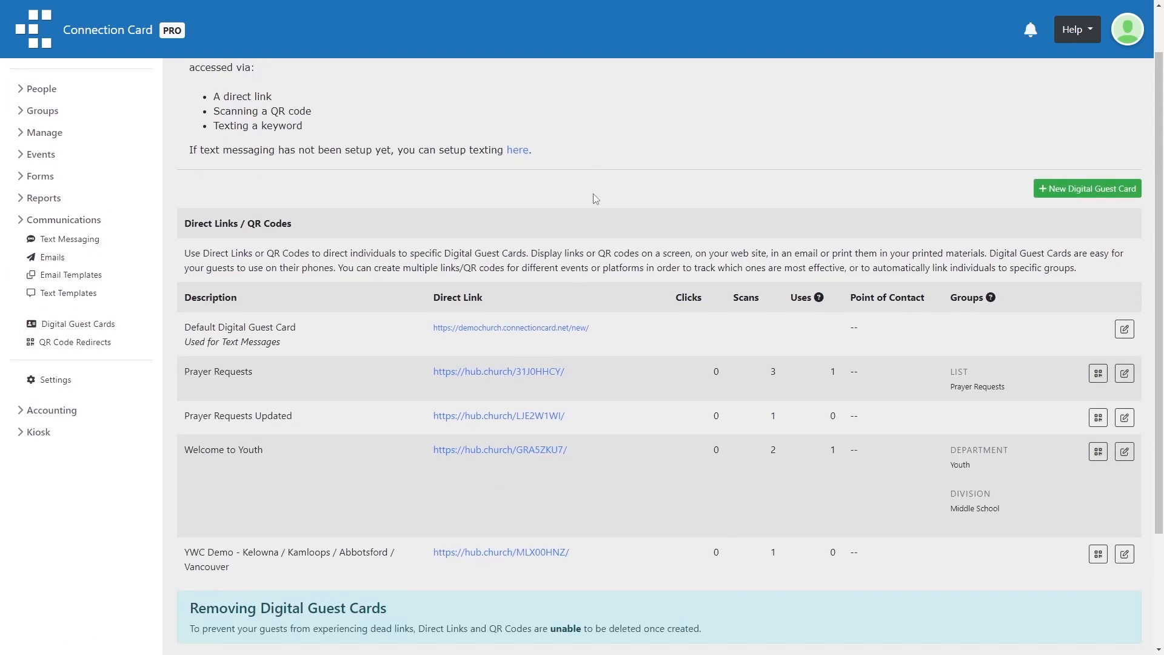
{"action": "scroll", "coordinate": [594, 198], "scroll_direction": "up", "scroll_amount": 2}
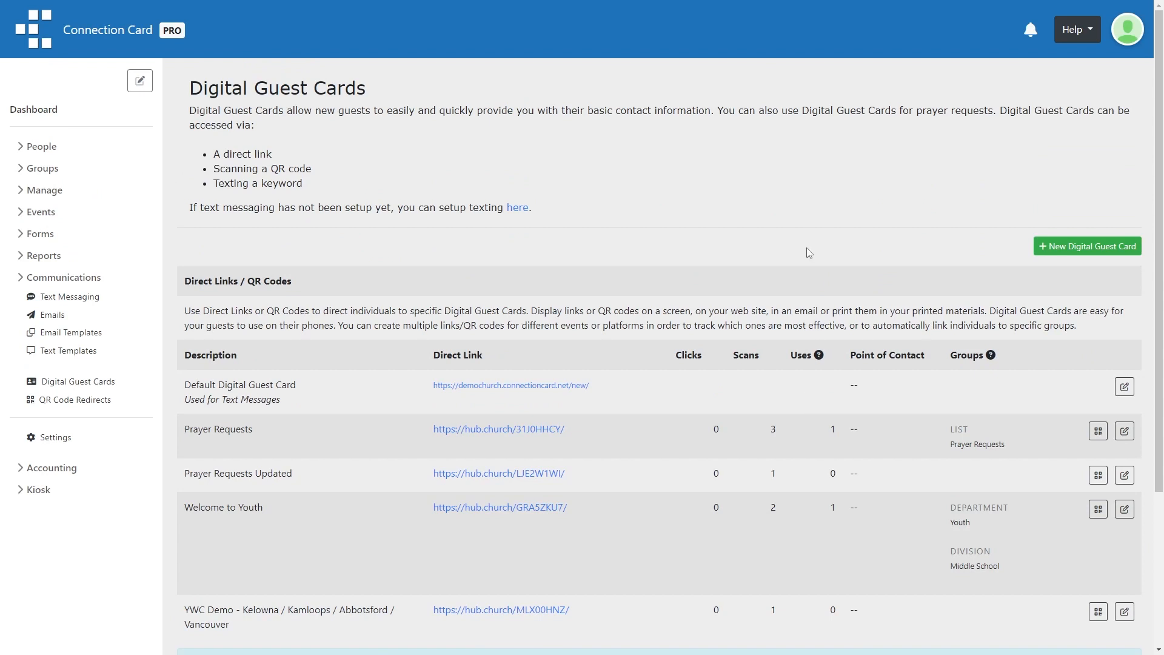
{"action": "left_click", "coordinate": [1088, 249]}
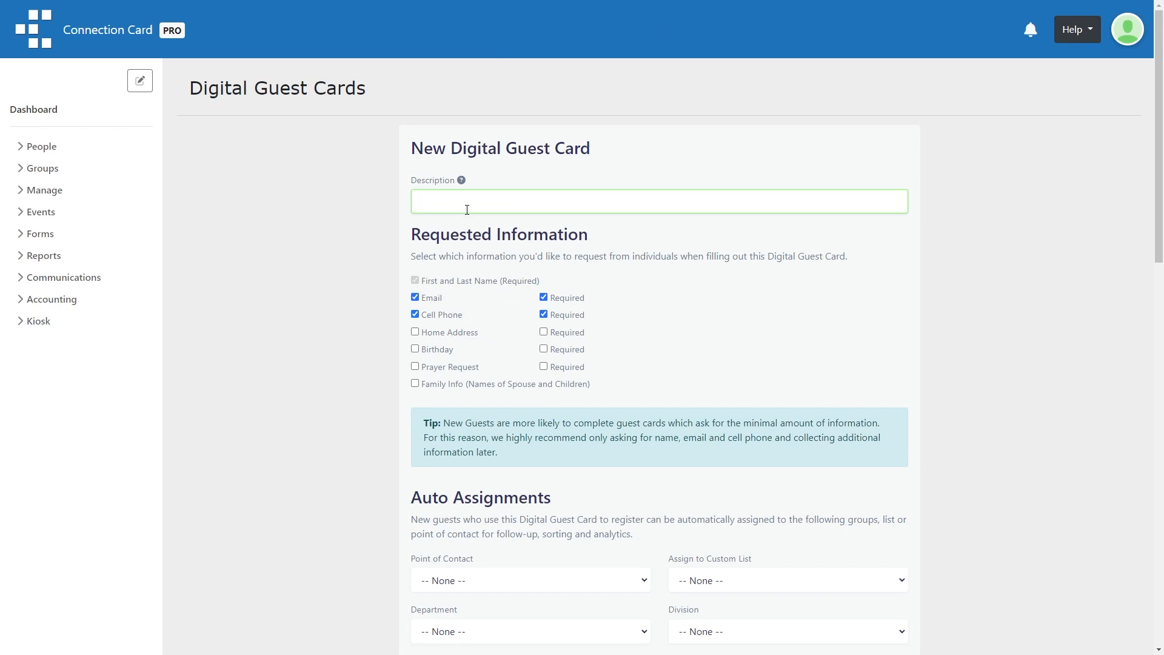
- Enter the description 'QR Code and Text Keyword for 9:30 AM Sunday Service', correcting the 'Keyboard' typo
{"action": "type", "text": "QR Code and Text Keyword for 9:30 AM Sunday Service"}
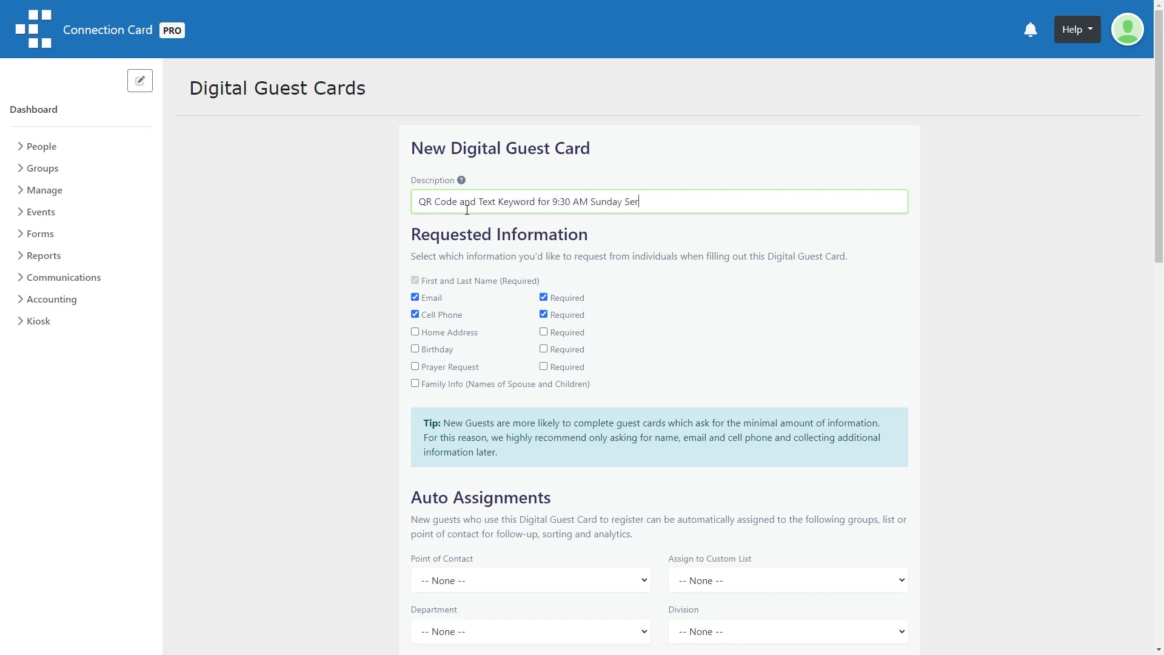
{"action": "key", "text": "Tab"}
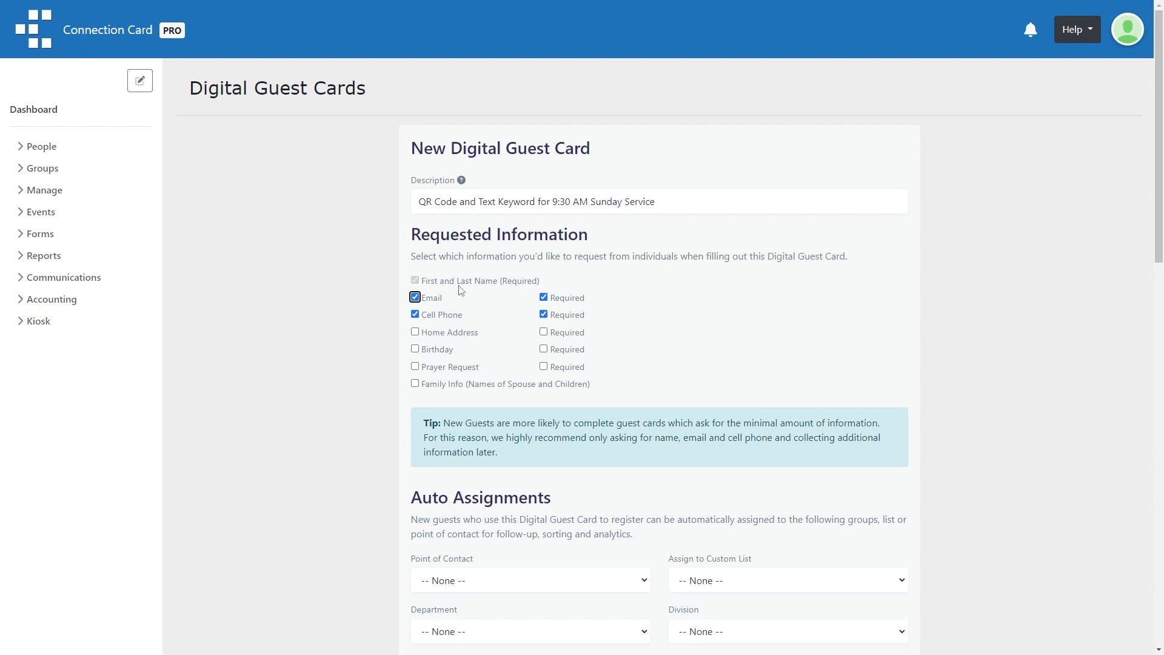
- Add Prayer Request and Family Info to the card's requested information
{"action": "scroll", "coordinate": [456, 301], "scroll_direction": "down", "scroll_amount": 1}
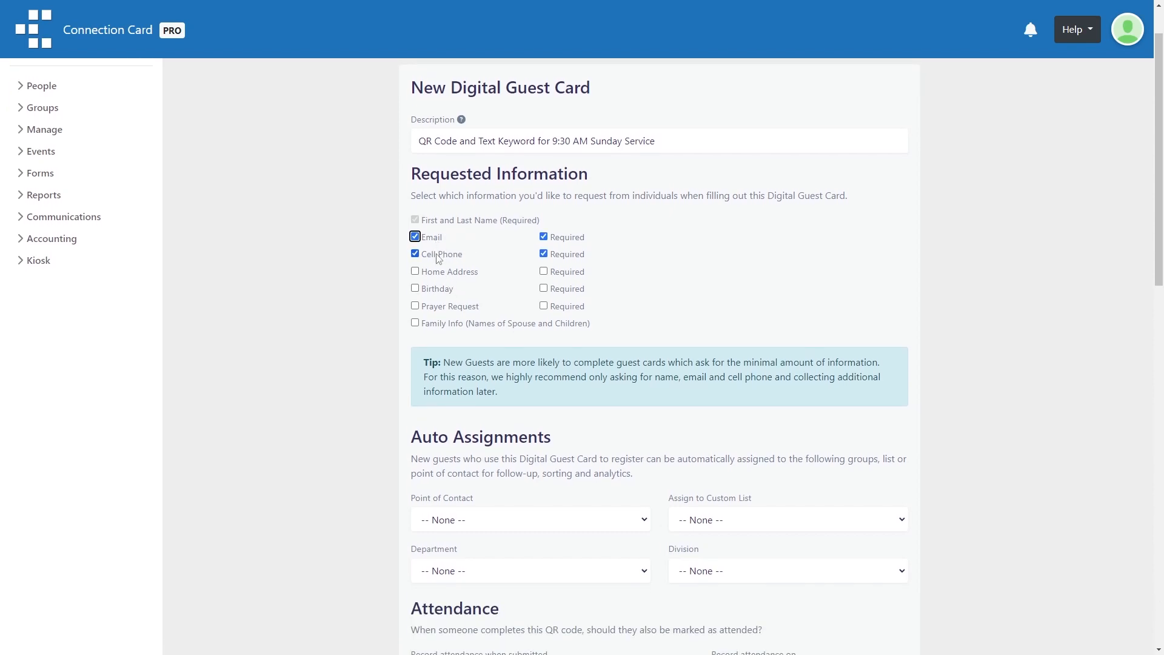
{"action": "left_click", "coordinate": [439, 308]}
{"action": "left_click", "coordinate": [433, 328]}
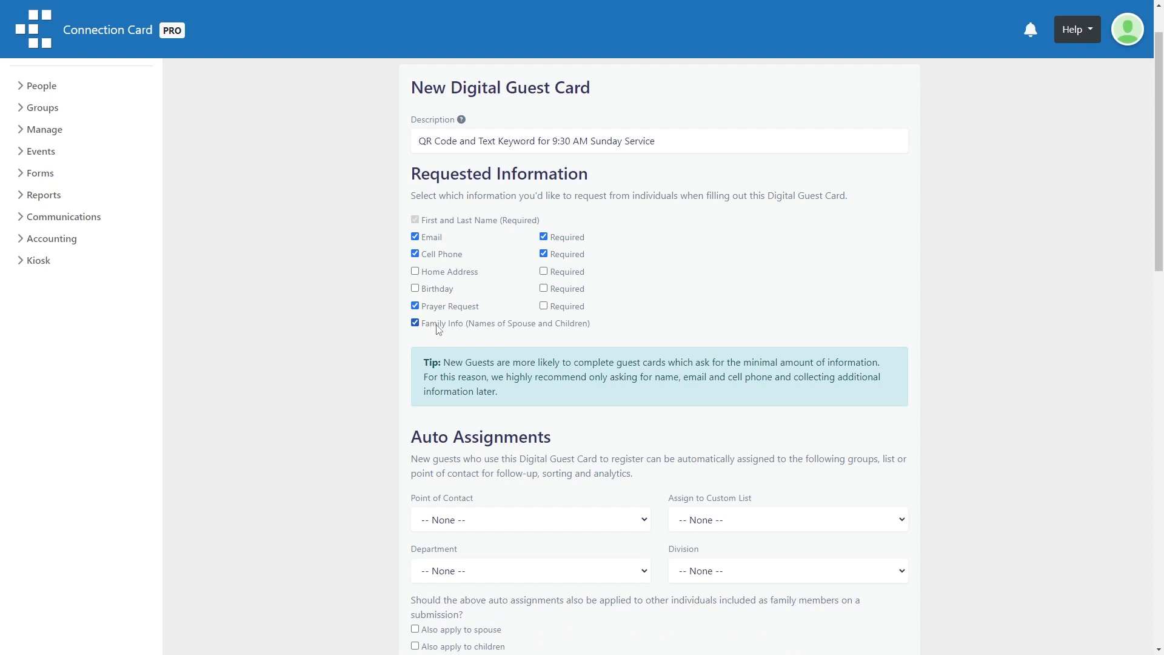
{"action": "scroll", "coordinate": [518, 332], "scroll_direction": "down", "scroll_amount": 1}
{"action": "scroll", "coordinate": [517, 332], "scroll_direction": "up", "scroll_amount": 1}
{"action": "scroll", "coordinate": [510, 294], "scroll_direction": "down", "scroll_amount": 2}
{"action": "scroll", "coordinate": [510, 294], "scroll_direction": "down", "scroll_amount": 6}
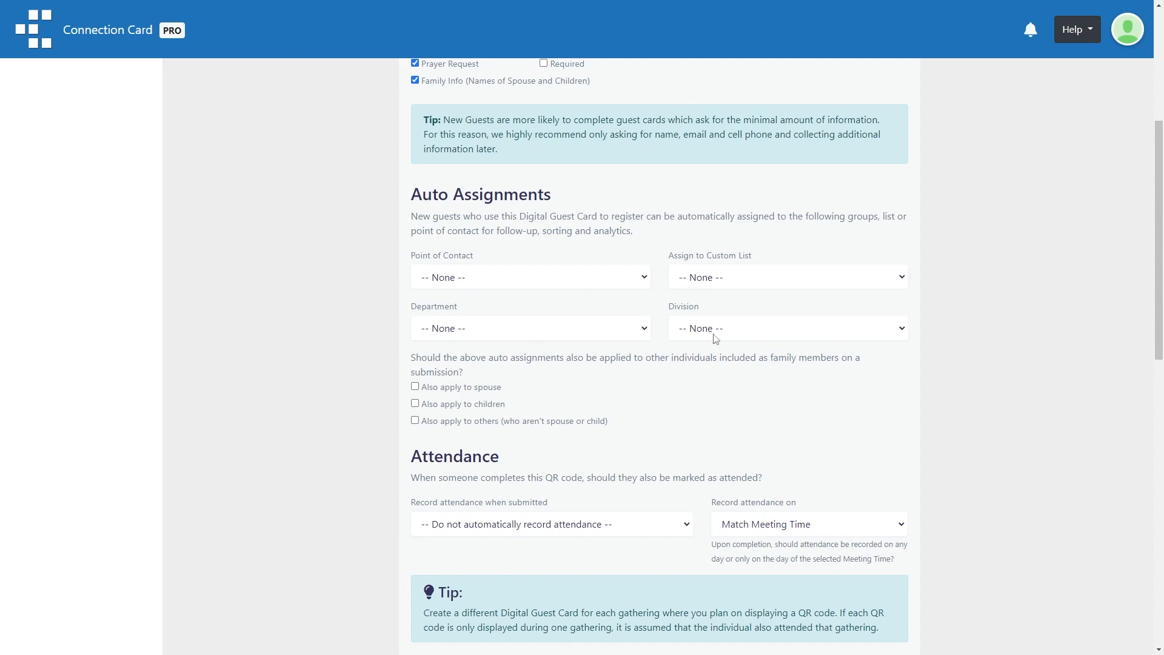
{"action": "scroll", "coordinate": [705, 399], "scroll_direction": "up", "scroll_amount": 1}
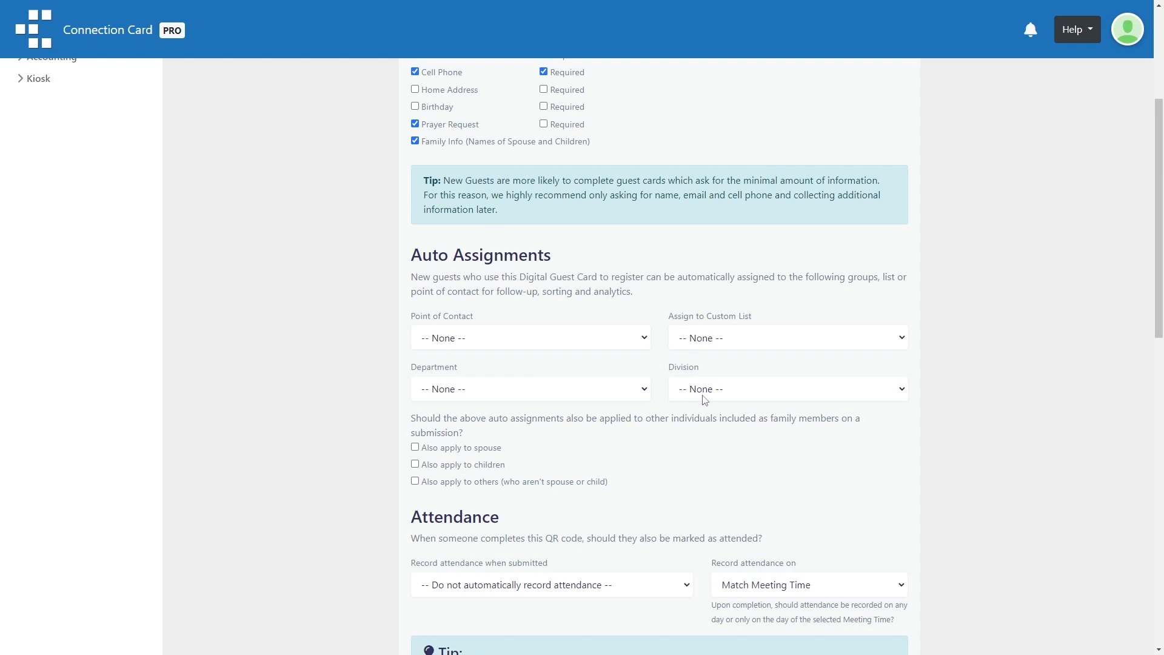
{"action": "left_click", "coordinate": [480, 338]}
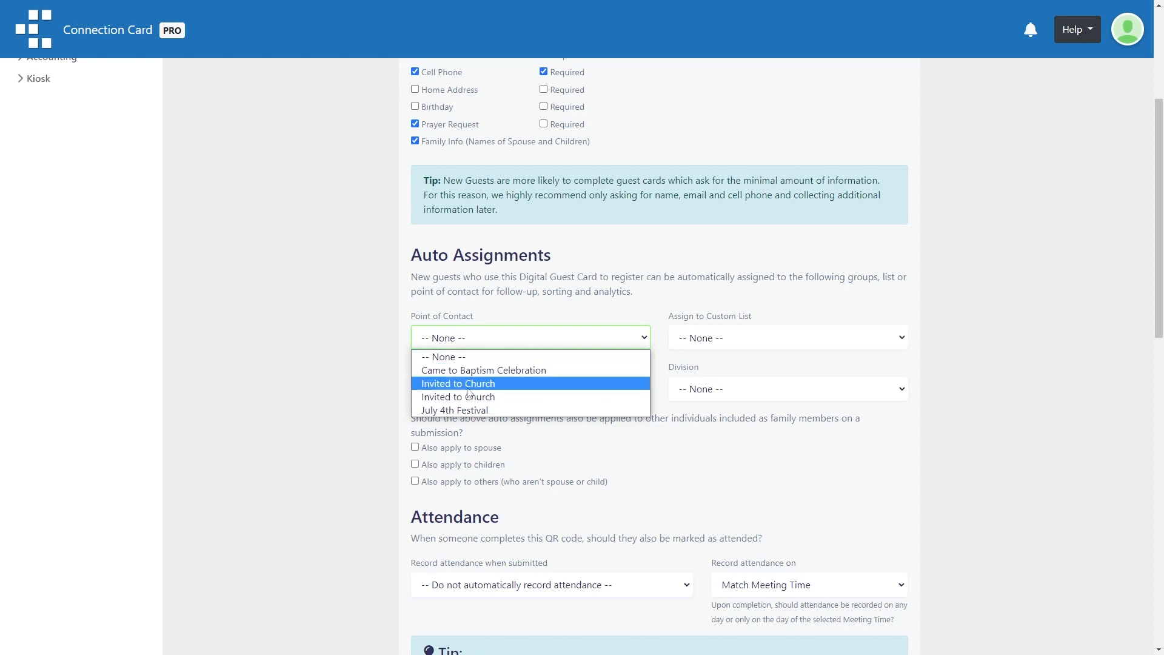
{"action": "left_click", "coordinate": [338, 342]}
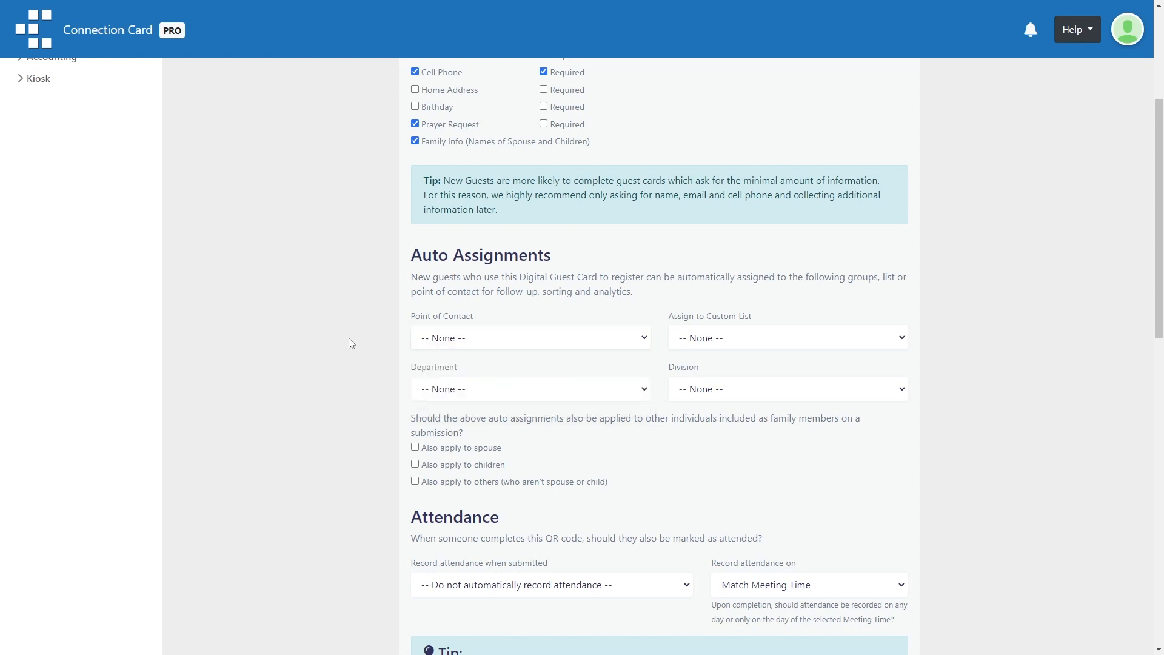
{"action": "scroll", "coordinate": [401, 339], "scroll_direction": "down", "scroll_amount": 1}
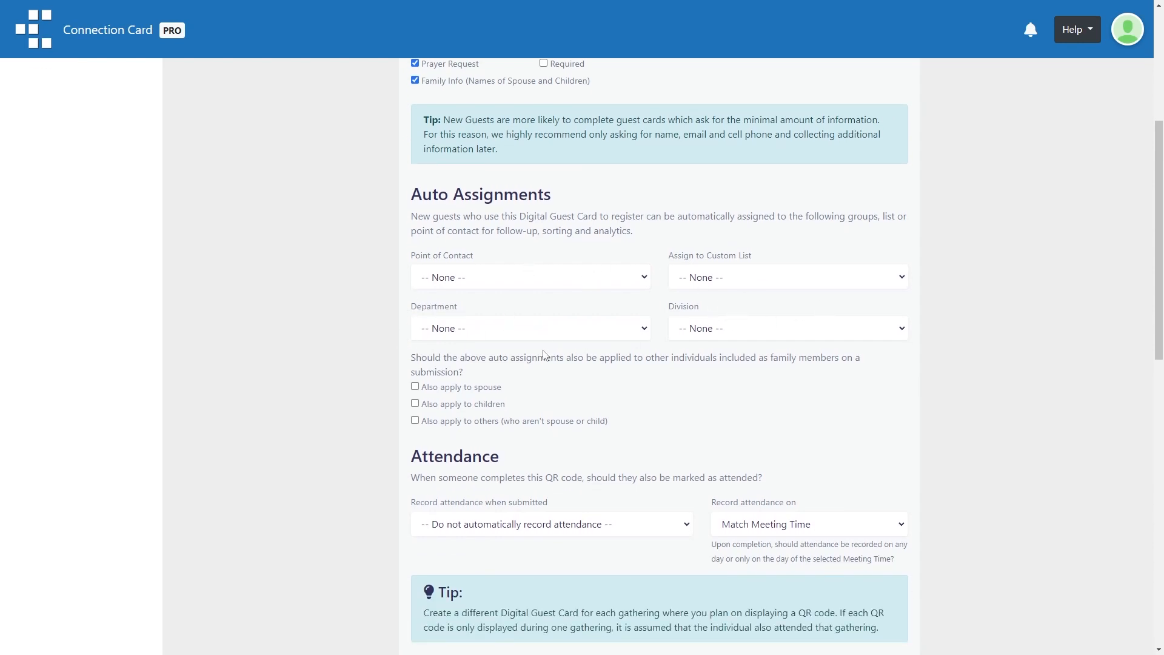
{"action": "scroll", "coordinate": [496, 335], "scroll_direction": "down", "scroll_amount": 1}
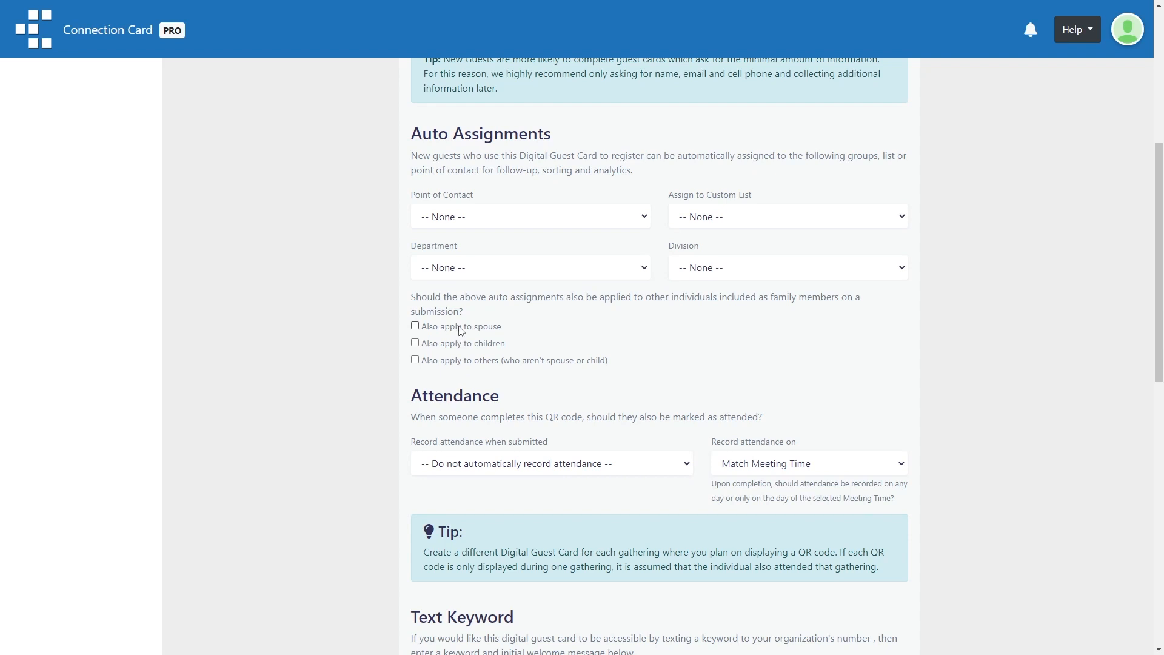
{"action": "scroll", "coordinate": [414, 417], "scroll_direction": "up", "scroll_amount": 2}
{"action": "scroll", "coordinate": [418, 446], "scroll_direction": "up", "scroll_amount": 1}
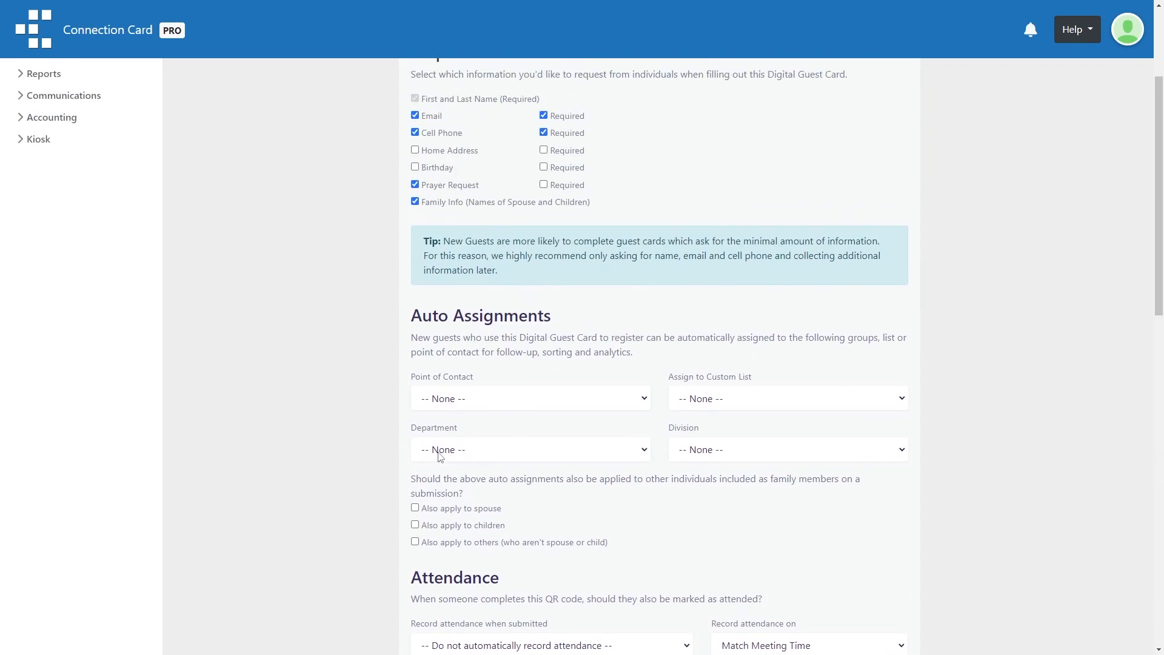
{"action": "scroll", "coordinate": [452, 517], "scroll_direction": "down", "scroll_amount": 1}
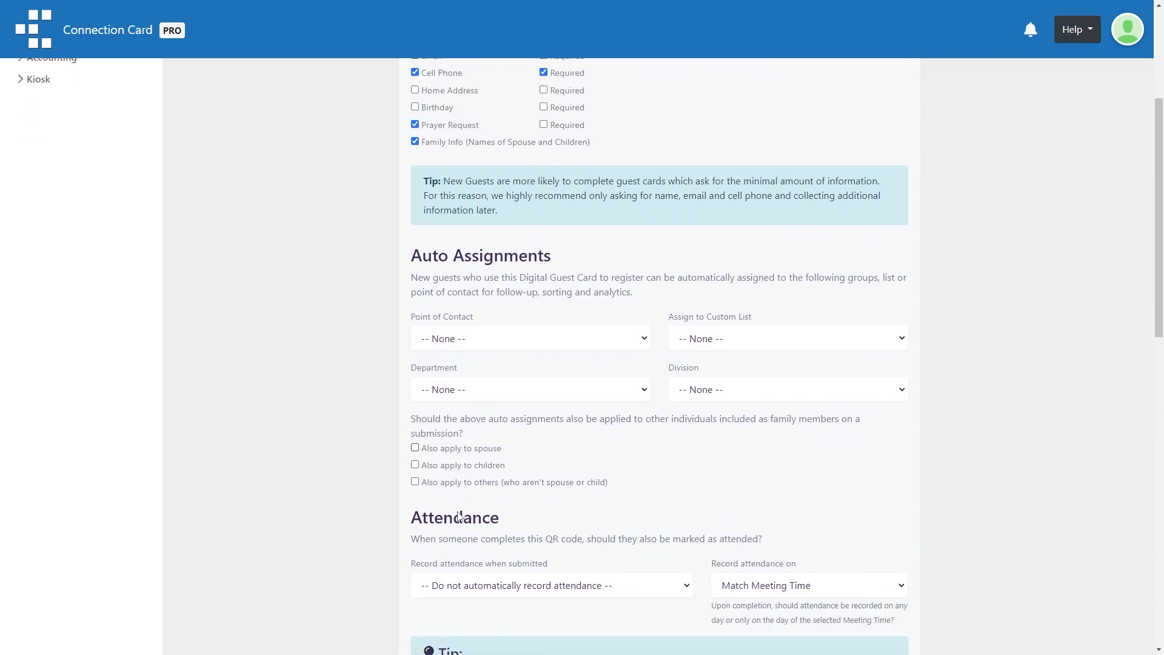
{"action": "scroll", "coordinate": [441, 470], "scroll_direction": "down", "scroll_amount": 1}
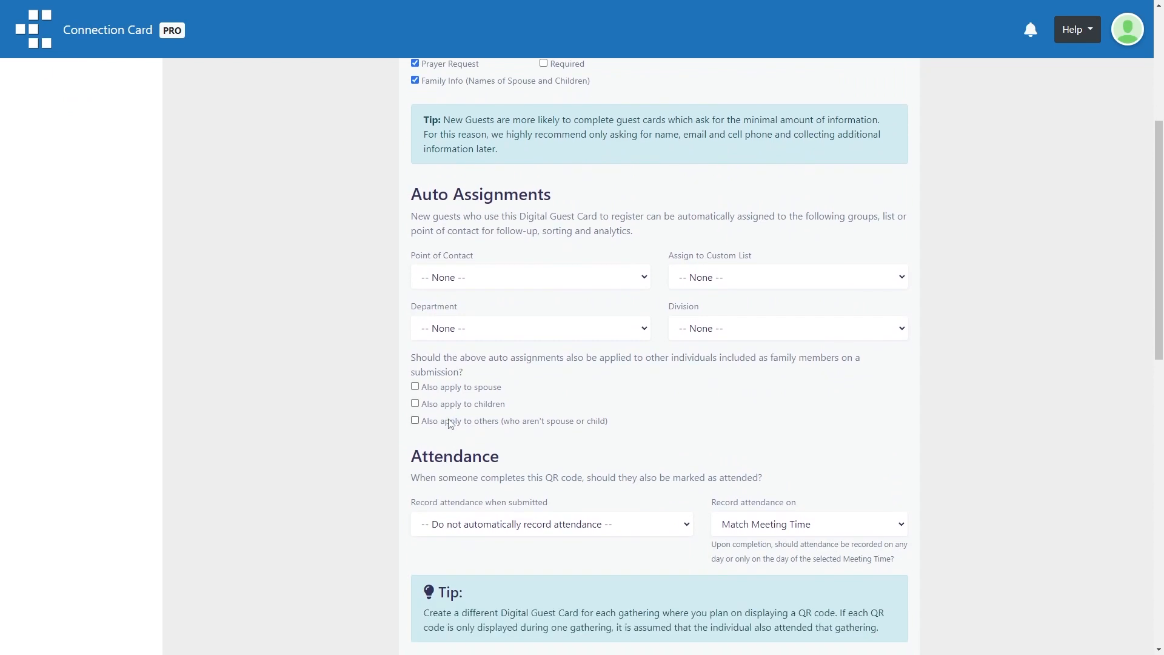
{"action": "scroll", "coordinate": [450, 423], "scroll_direction": "down", "scroll_amount": 3}
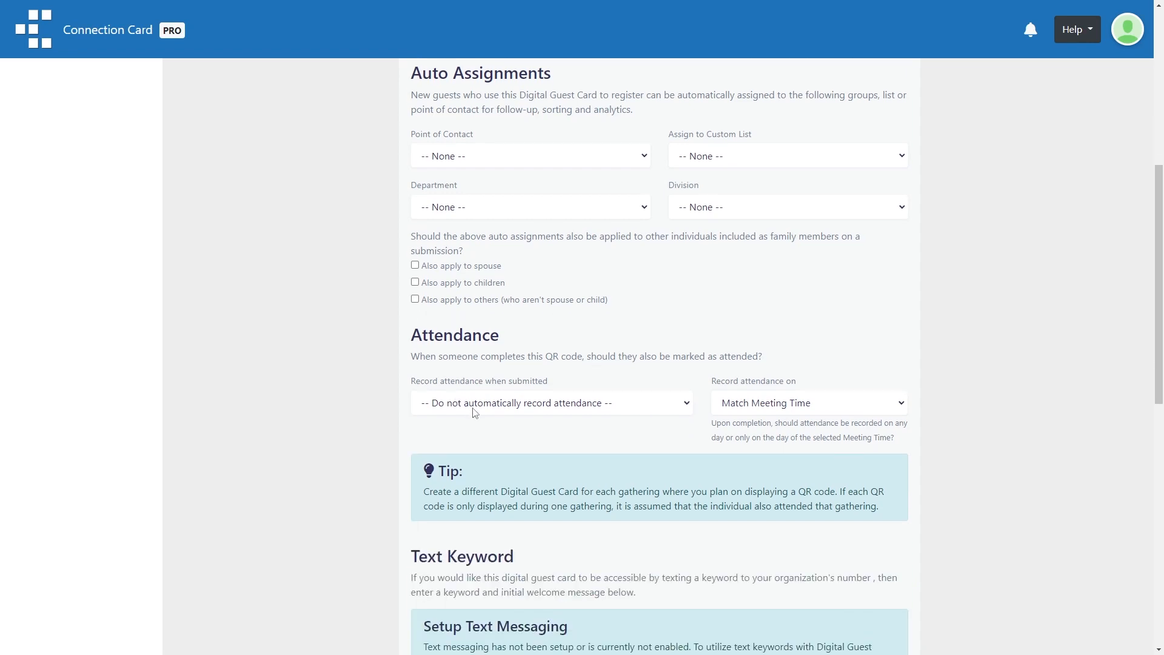
{"action": "scroll", "coordinate": [472, 328], "scroll_direction": "down", "scroll_amount": 1}
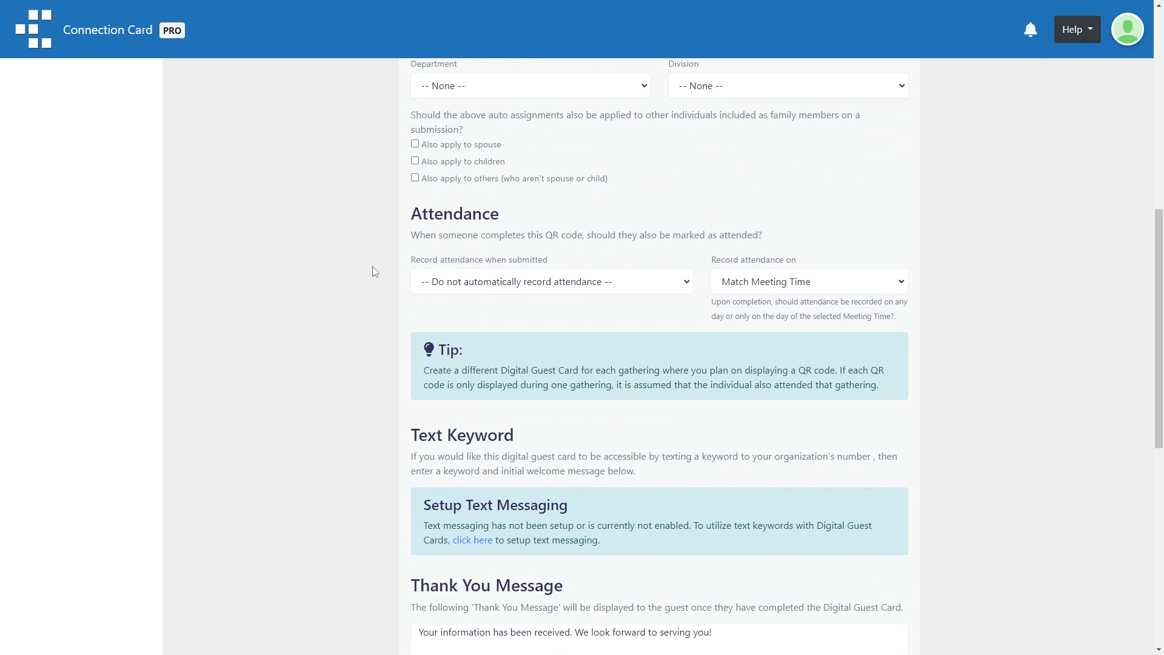
{"action": "scroll", "coordinate": [365, 261], "scroll_direction": "up", "scroll_amount": 5}
{"action": "scroll", "coordinate": [369, 276], "scroll_direction": "down", "scroll_amount": 5}
- Record attendance to Sunday 9am Service at Match Meeting Time, including each family member
{"action": "left_click", "coordinate": [463, 288]}
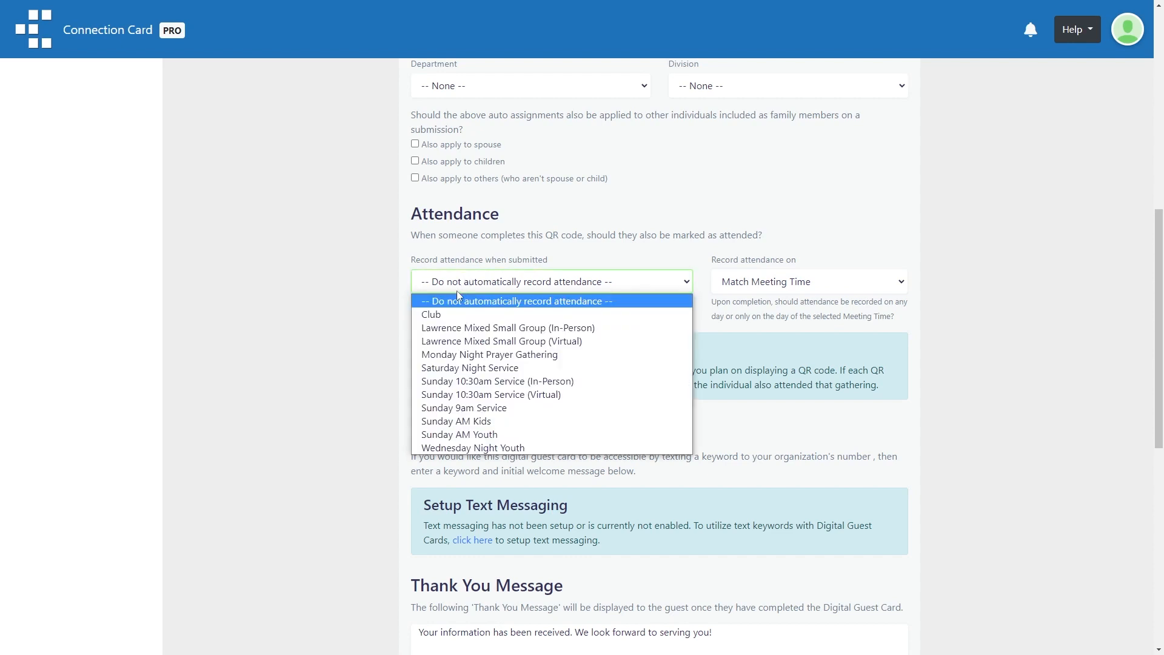
{"action": "left_click", "coordinate": [461, 408]}
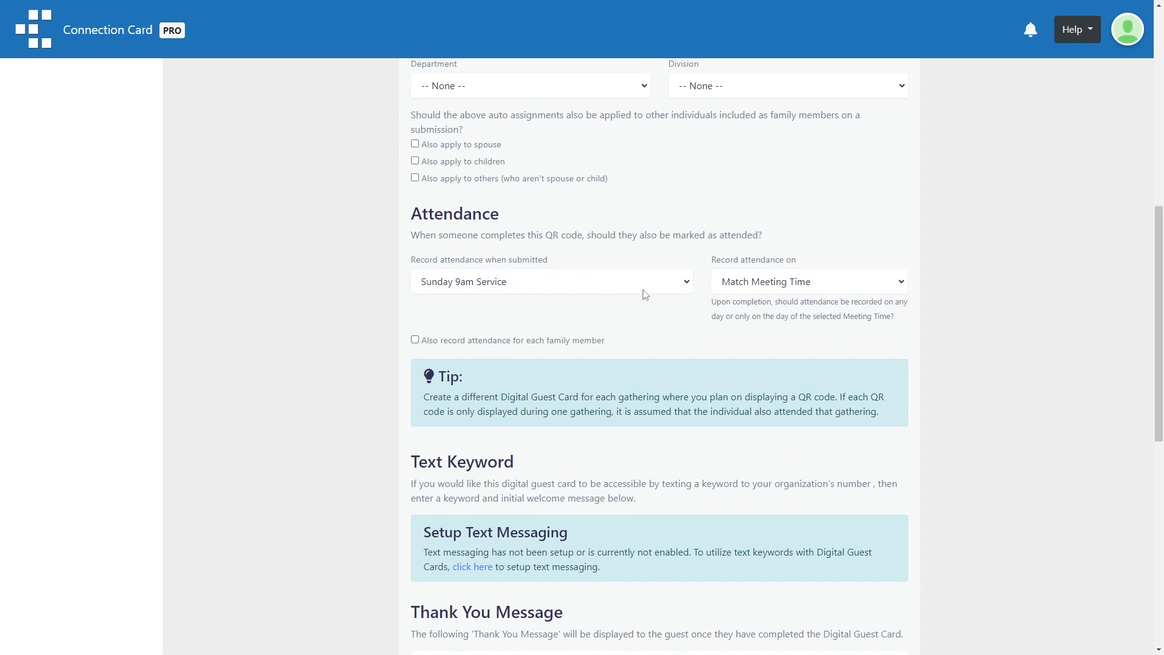
{"action": "left_click", "coordinate": [790, 289]}
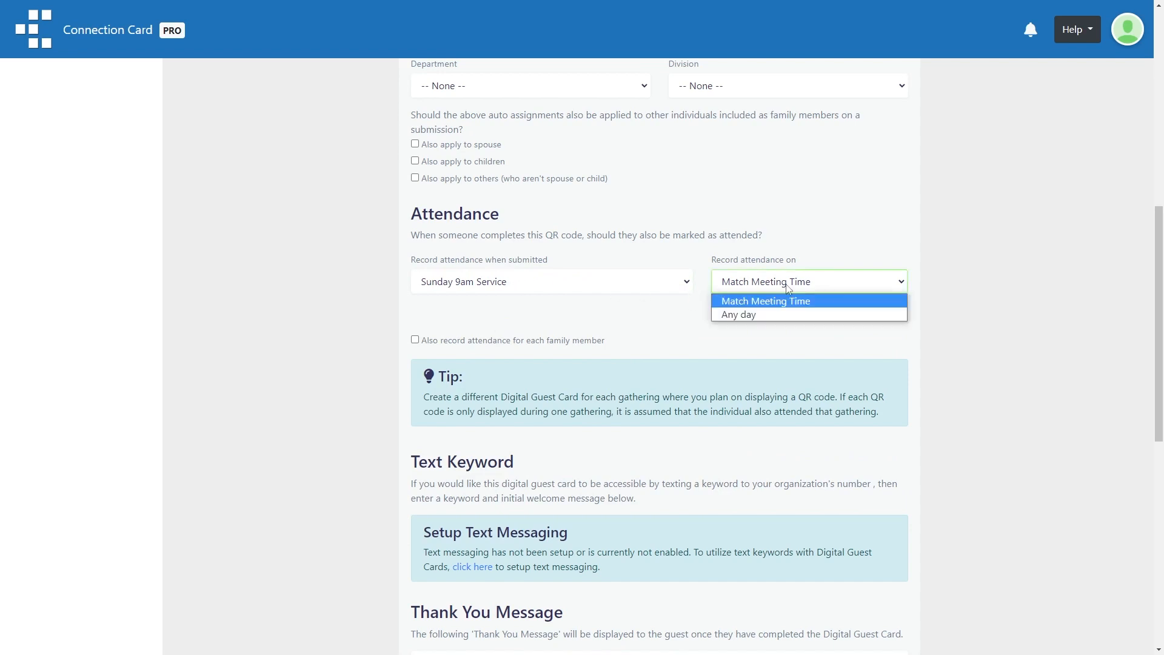
{"action": "left_click", "coordinate": [792, 301]}
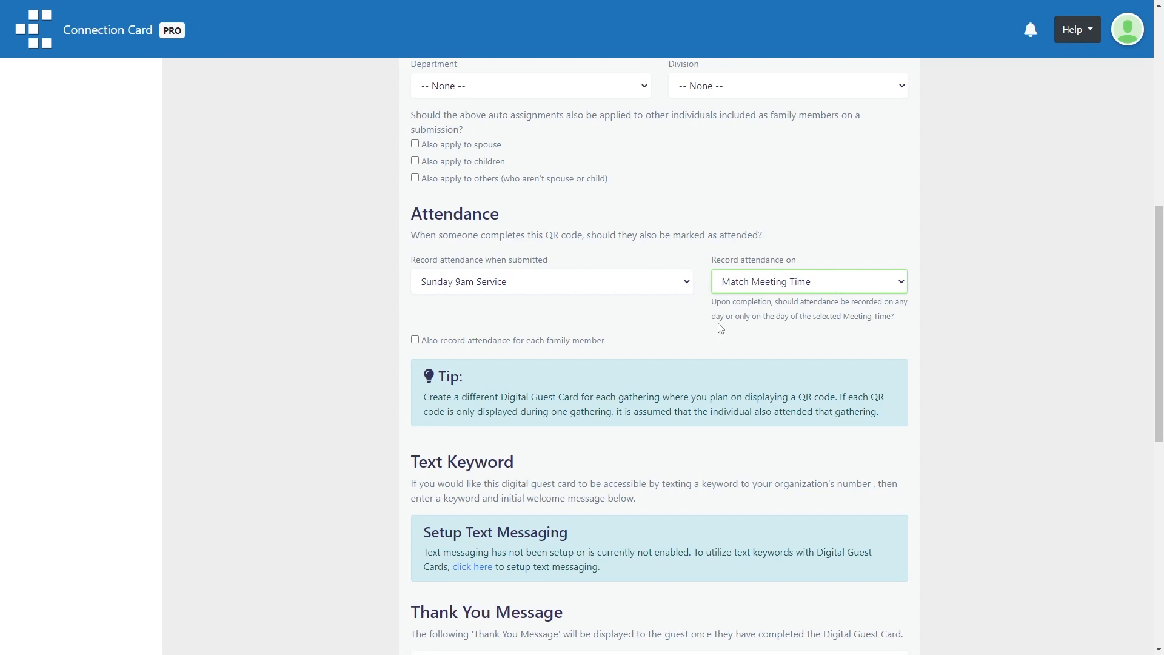
{"action": "left_click", "coordinate": [451, 345]}
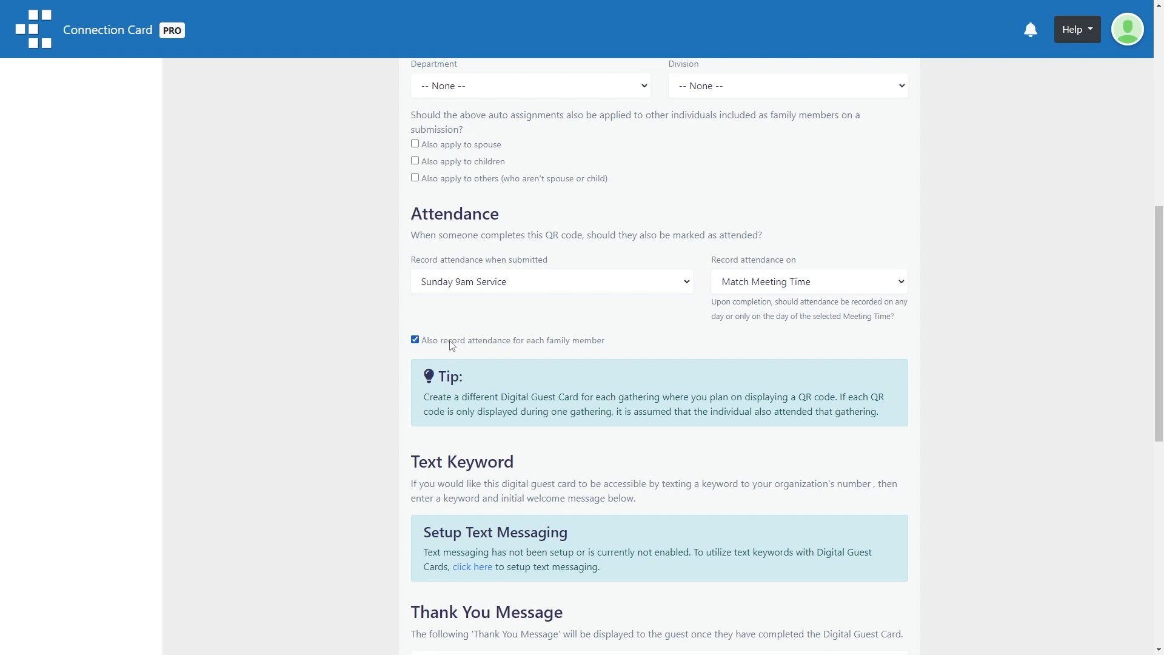
{"action": "scroll", "coordinate": [522, 327], "scroll_direction": "down", "scroll_amount": 4}
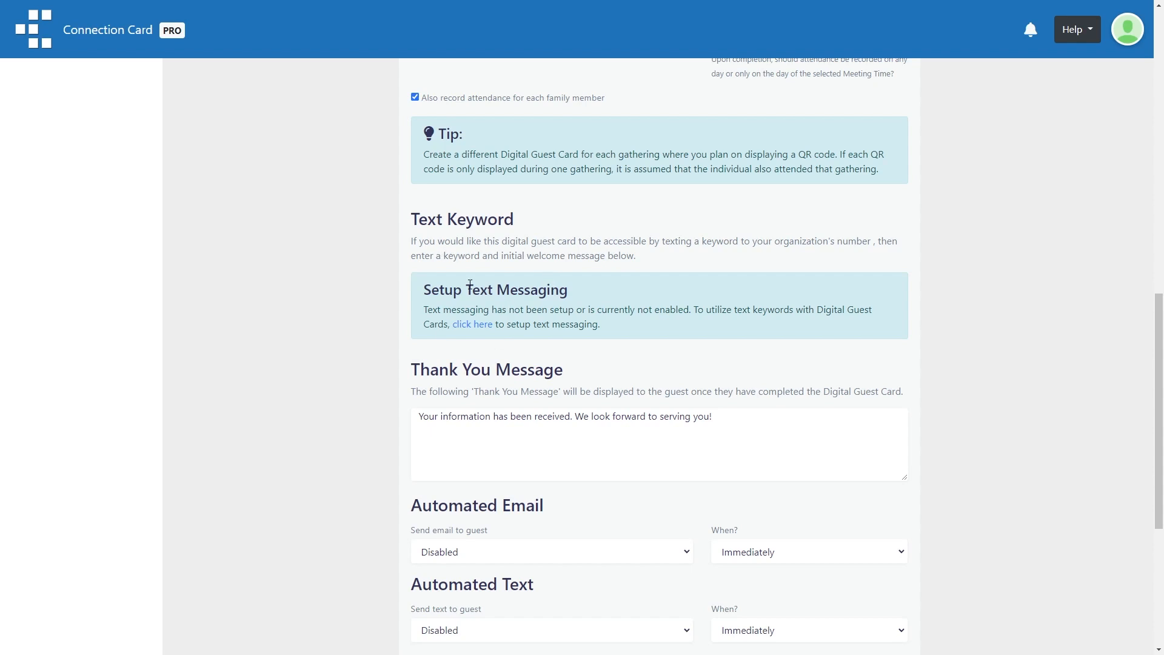
{"action": "scroll", "coordinate": [466, 267], "scroll_direction": "down", "scroll_amount": 1}
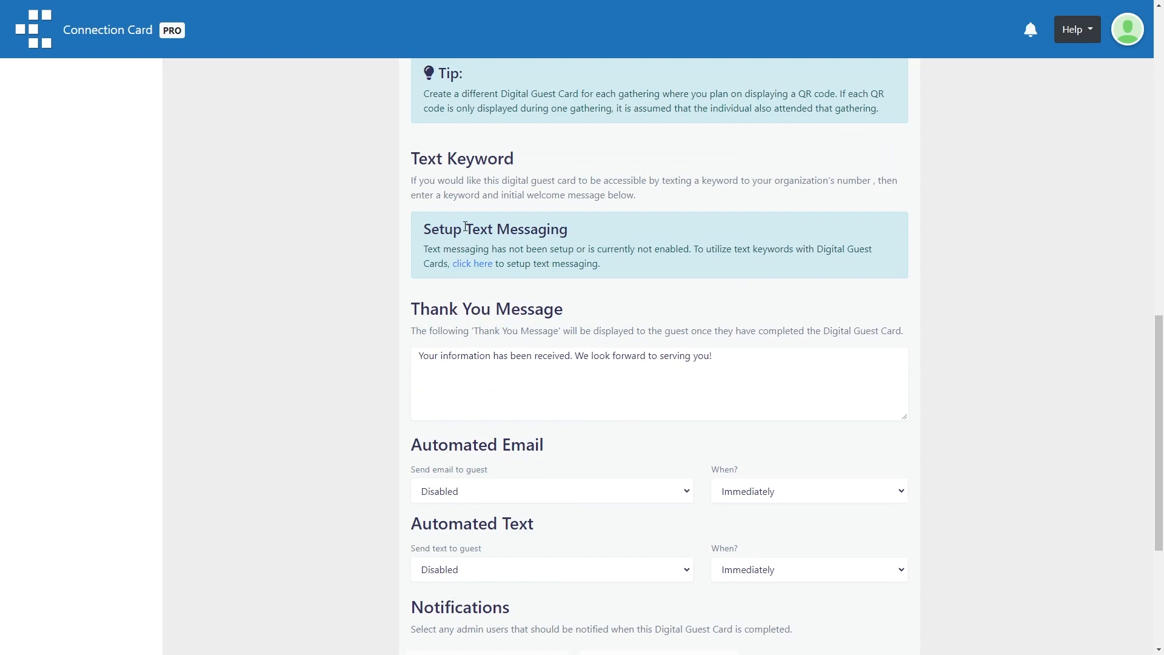
{"action": "scroll", "coordinate": [461, 244], "scroll_direction": "down", "scroll_amount": 2}
{"action": "left_click", "coordinate": [456, 240]}
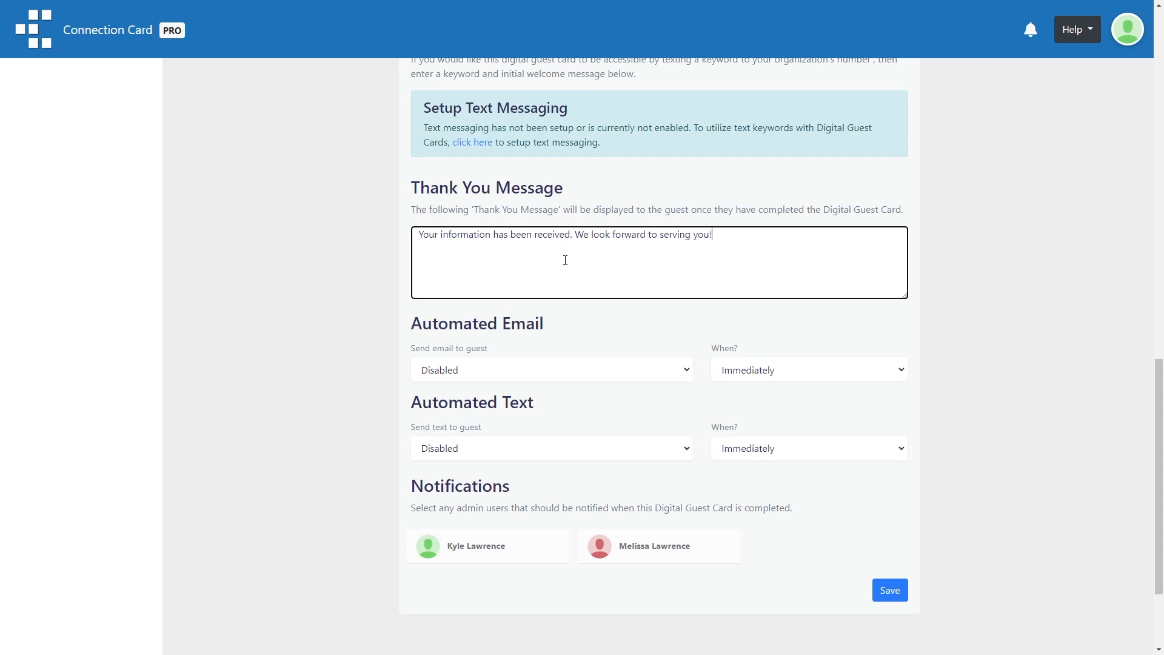
{"action": "scroll", "coordinate": [521, 321], "scroll_direction": "down", "scroll_amount": 1}
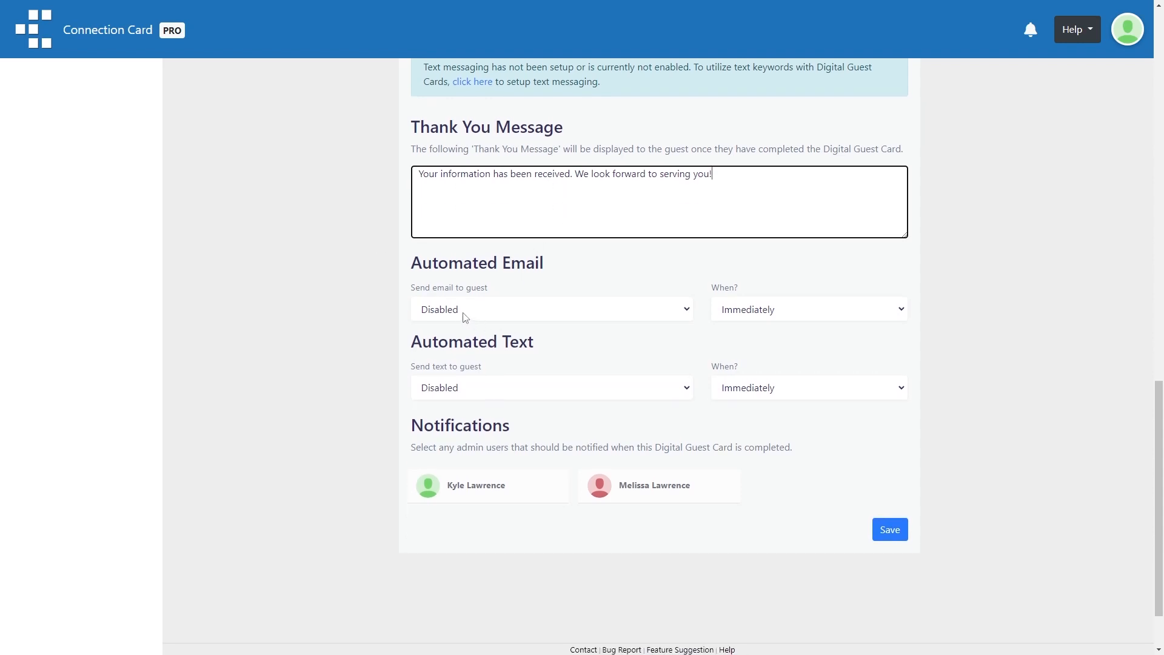
- Send guests the Festival Prayer Requests email 24 hours later
{"action": "left_click", "coordinate": [465, 312]}
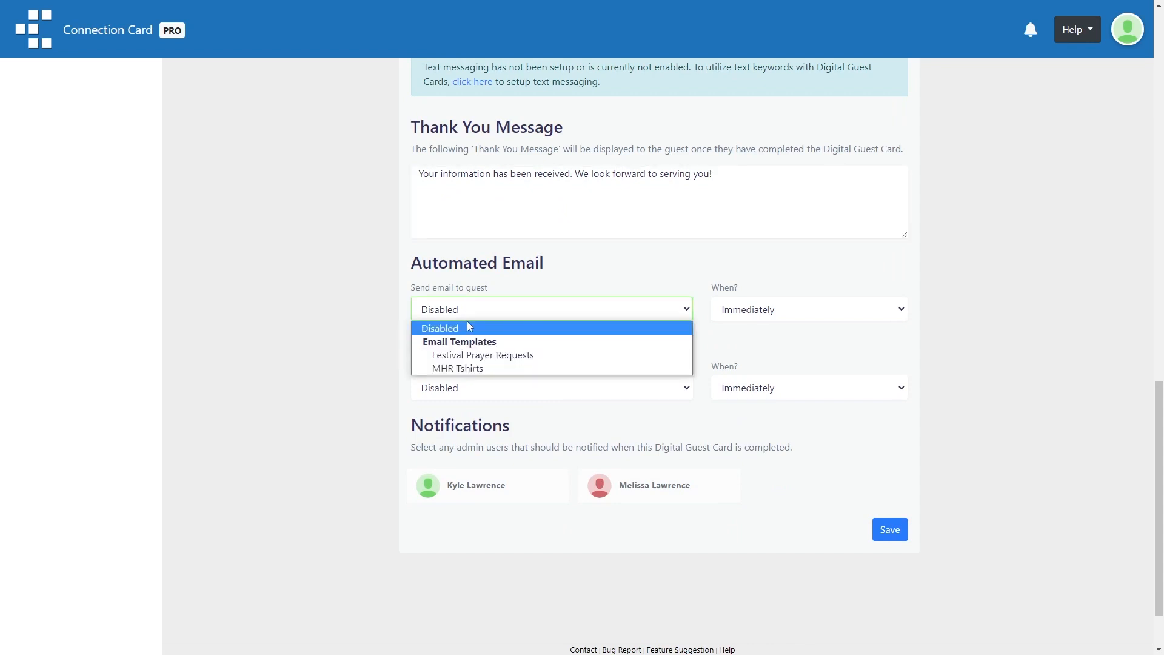
{"action": "left_click", "coordinate": [500, 356]}
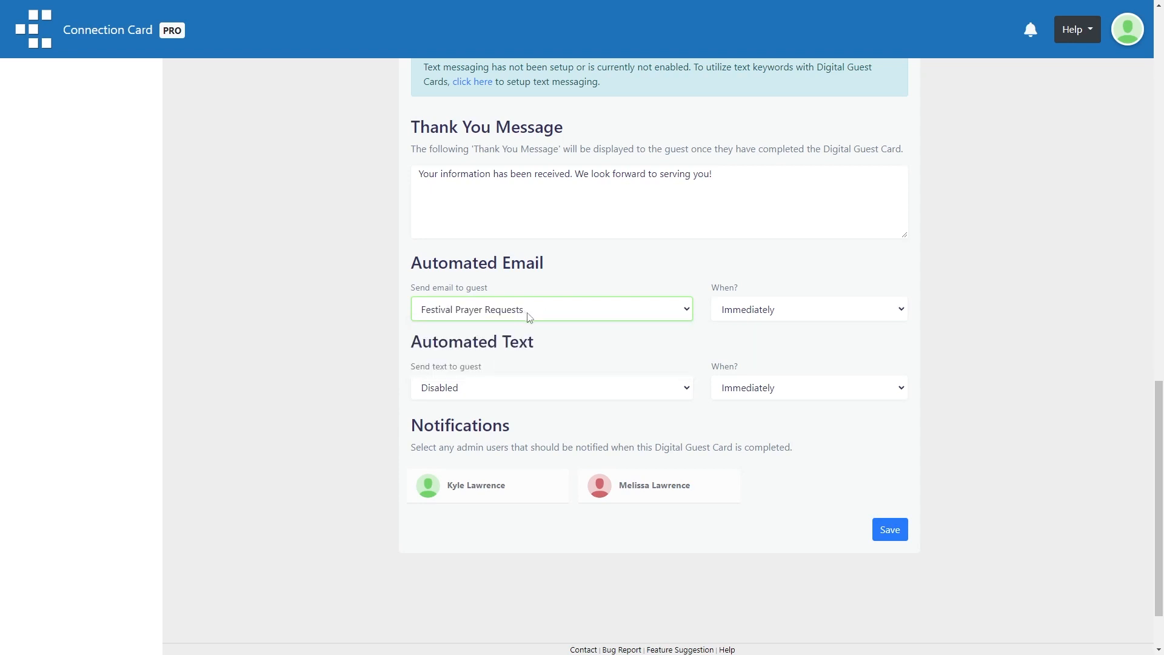
{"action": "left_click", "coordinate": [769, 315]}
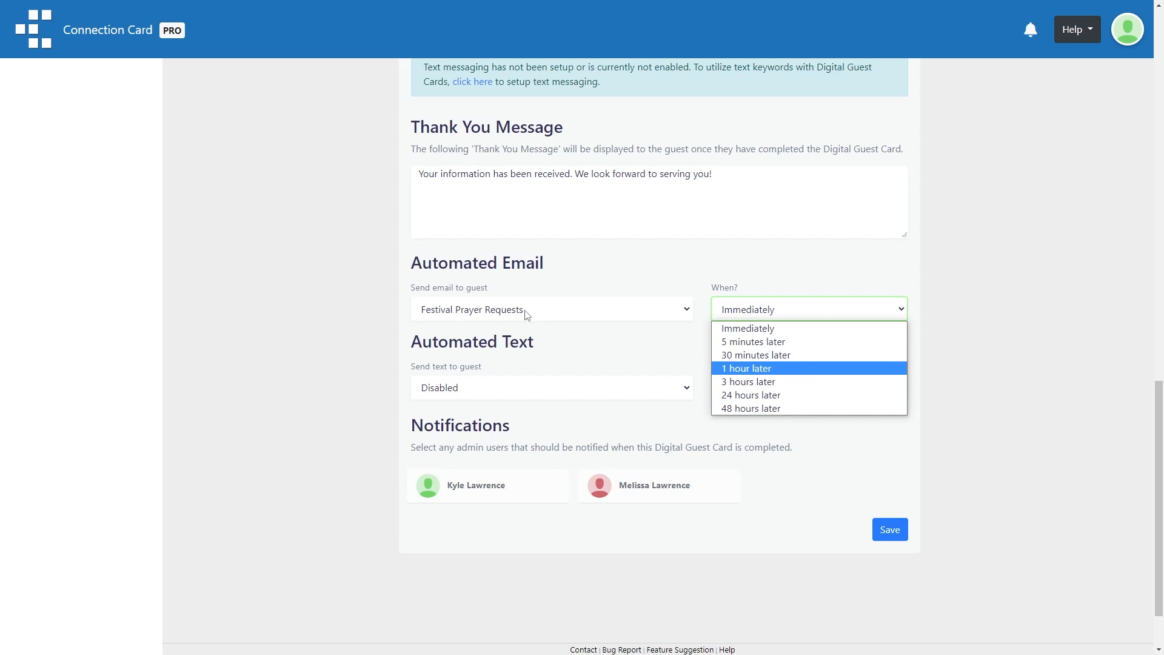
{"action": "left_click", "coordinate": [742, 396]}
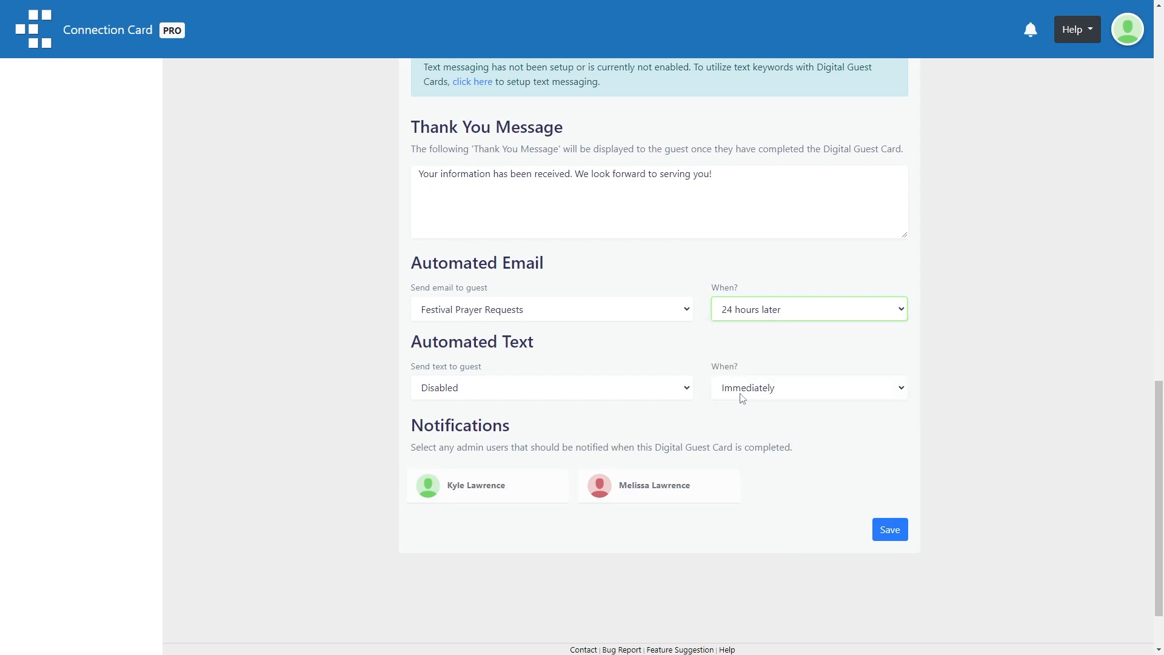
{"action": "left_click", "coordinate": [506, 394]}
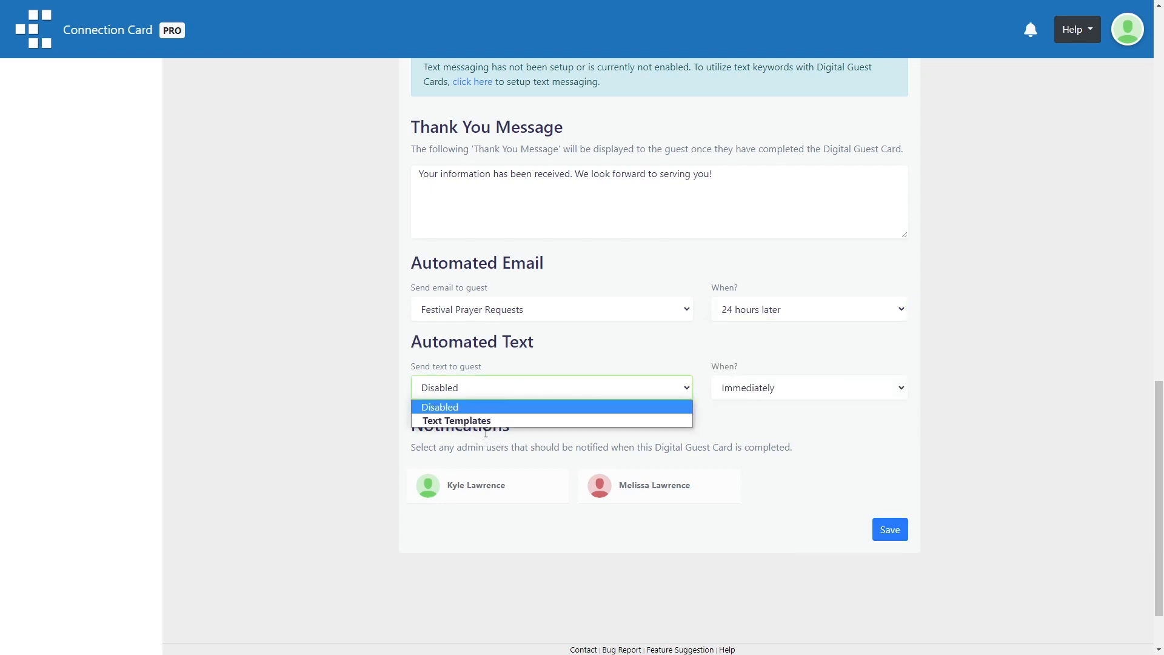
- Keep the guest text Disabled with timing left at Immediately
{"action": "left_click", "coordinate": [391, 429]}
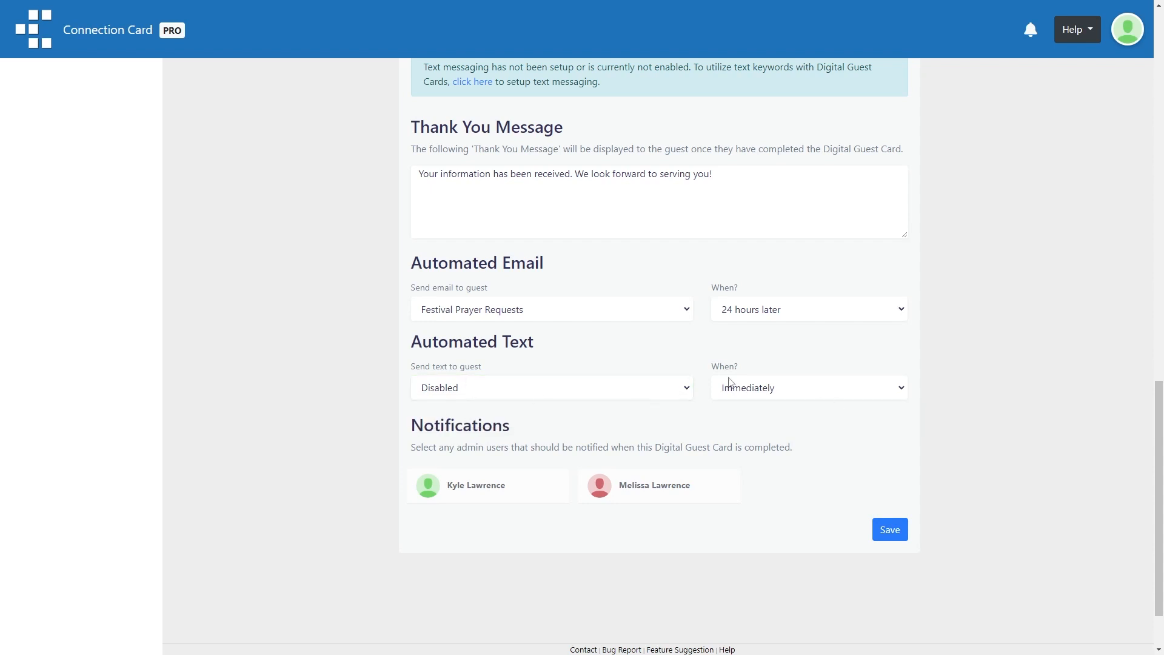
{"action": "left_click", "coordinate": [746, 388]}
{"action": "left_click", "coordinate": [763, 369]}
- Select both admin users to be notified on completion
{"action": "scroll", "coordinate": [567, 417], "scroll_direction": "down", "scroll_amount": 1}
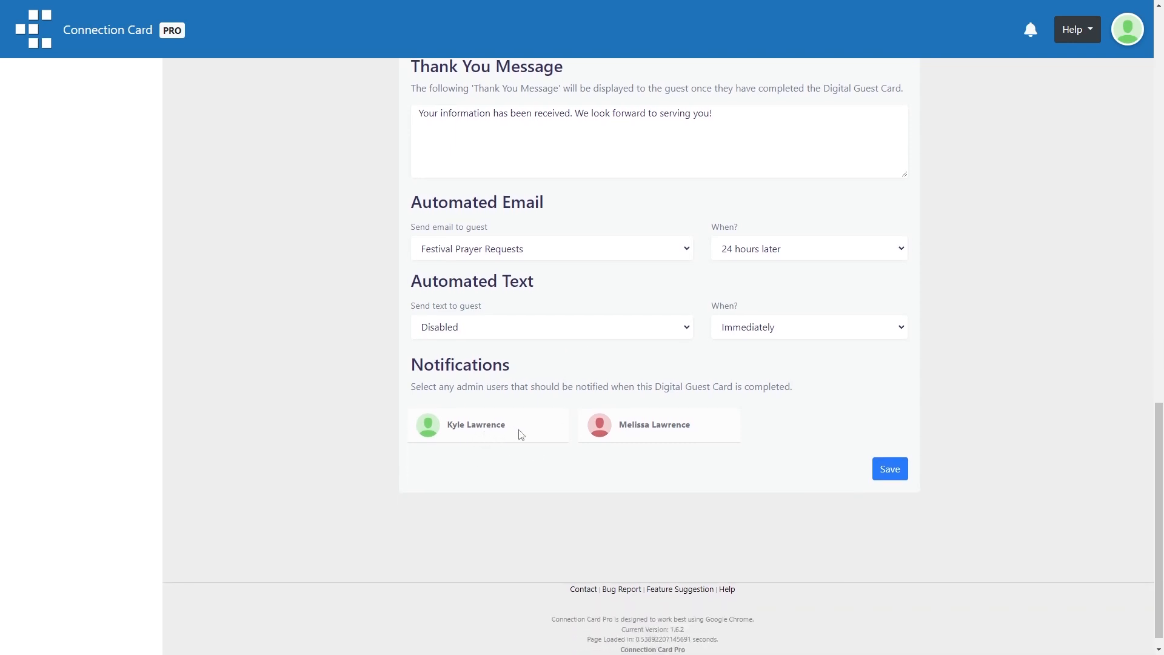
{"action": "left_click", "coordinate": [519, 434]}
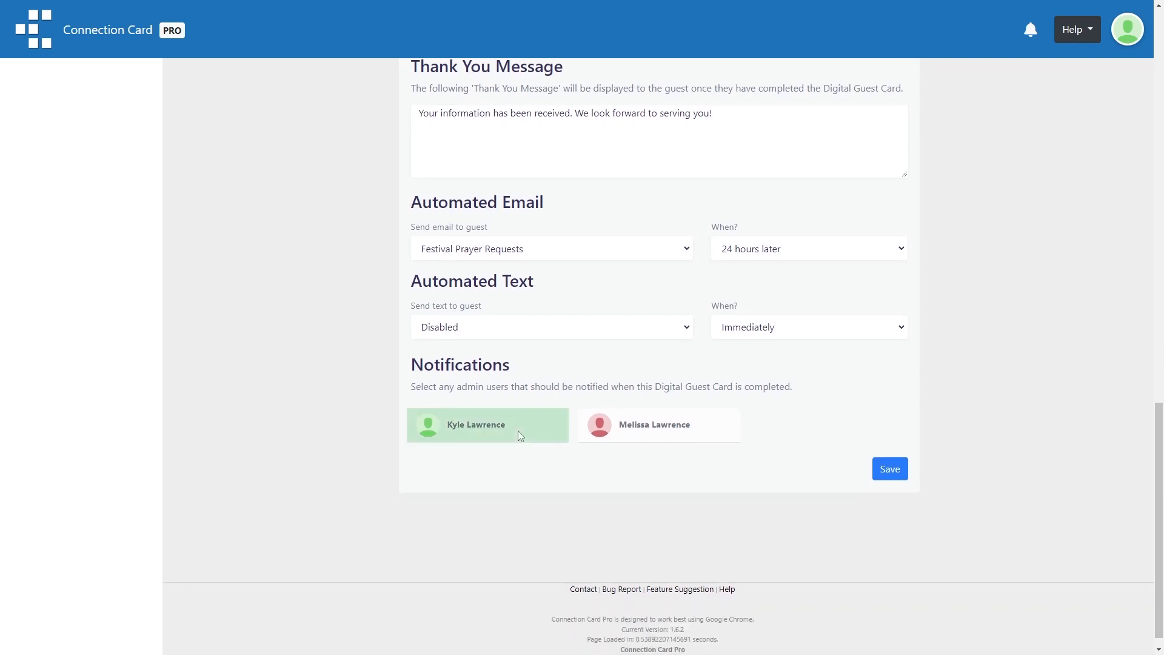
{"action": "left_click", "coordinate": [671, 436]}
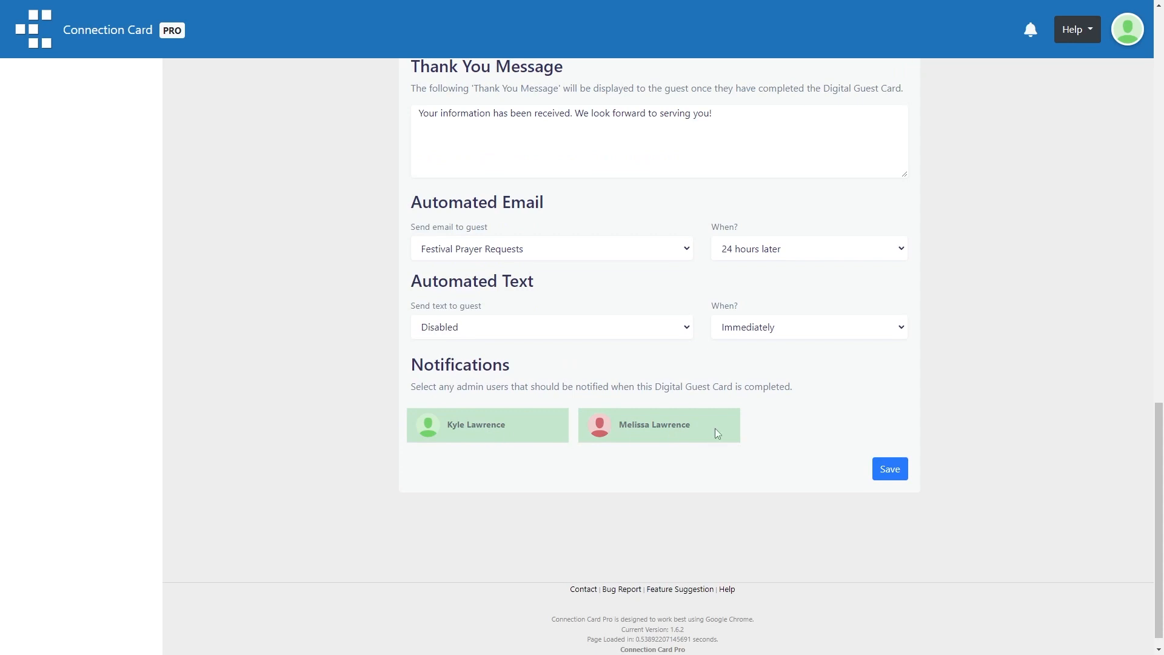
- Save the new Digital Guest Card to generate its QR code
{"action": "left_click", "coordinate": [896, 475]}
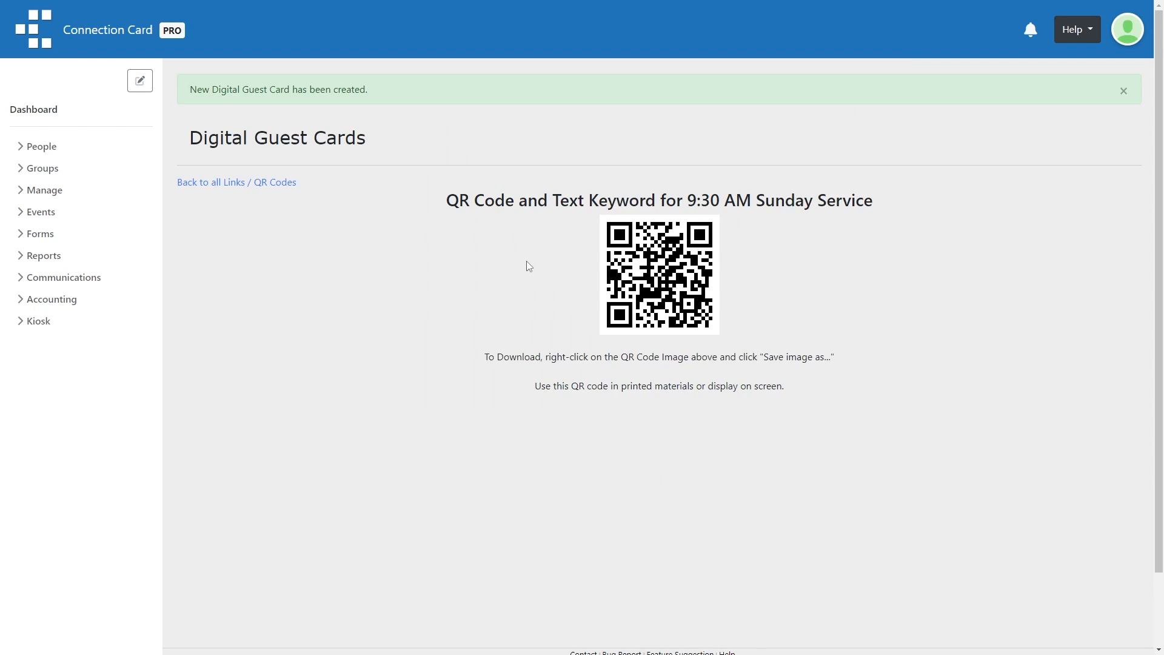
- Return to the guest card list and open the 9:30 AM Sunday Service card's QR code form
{"action": "left_click", "coordinate": [232, 188]}
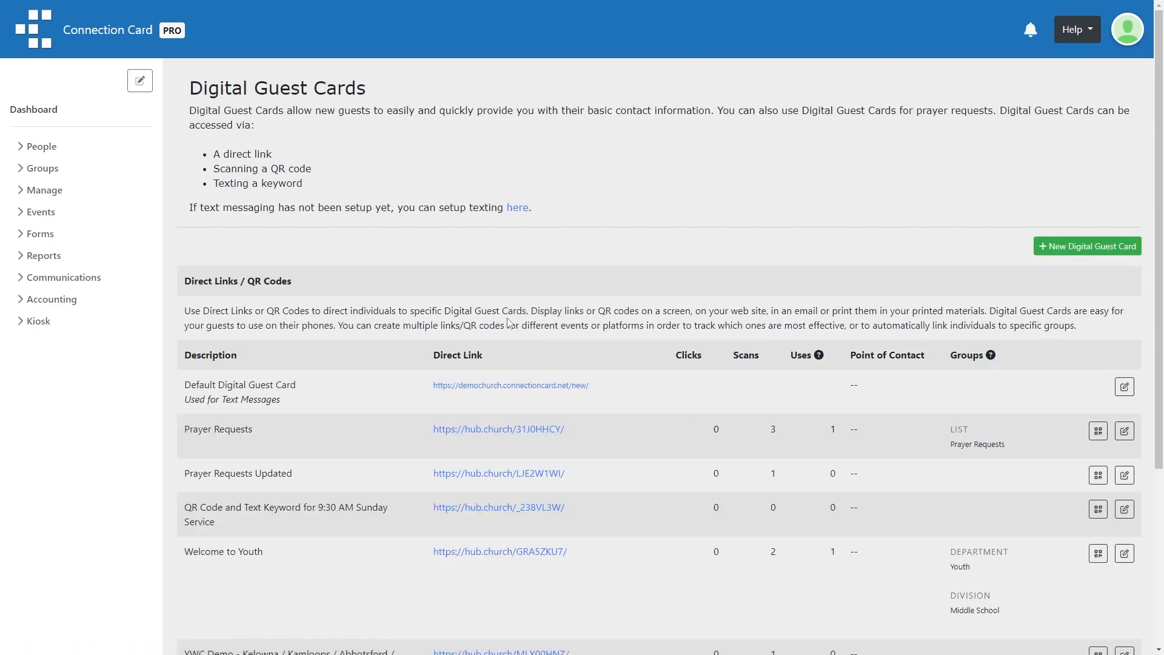
{"action": "scroll", "coordinate": [398, 436], "scroll_direction": "down", "scroll_amount": 2}
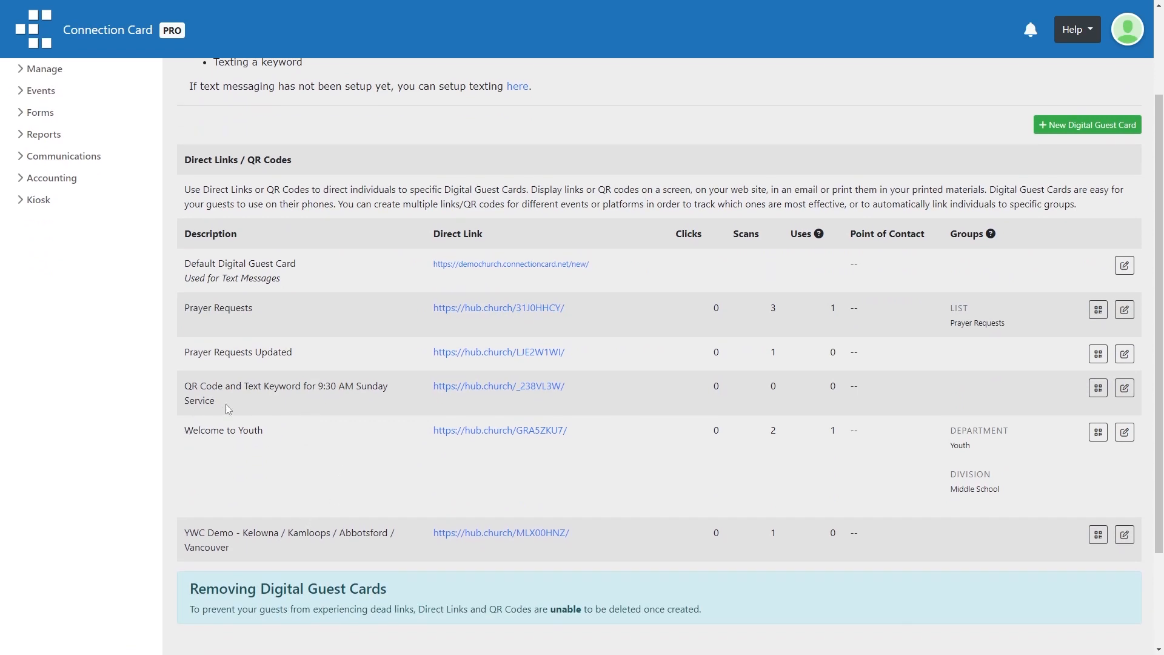
{"action": "left_click_drag", "start_coordinate": [229, 408], "coordinate": [183, 389]}
{"action": "scroll", "coordinate": [288, 411], "scroll_direction": "up", "scroll_amount": 1}
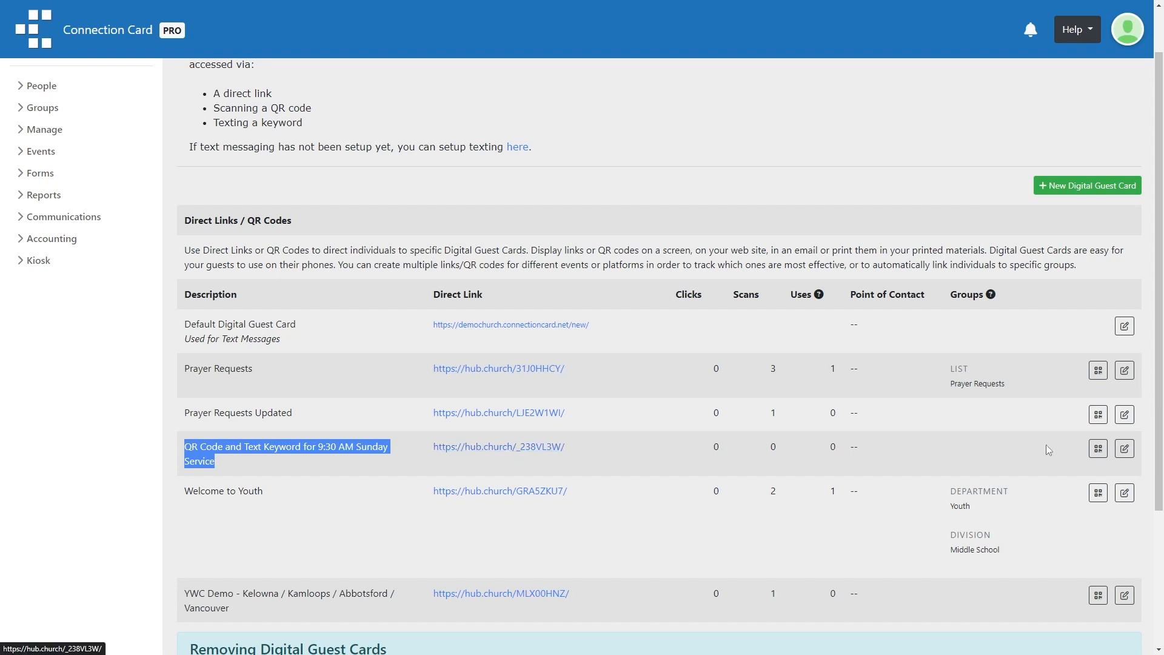
{"action": "left_click", "coordinate": [1099, 449]}
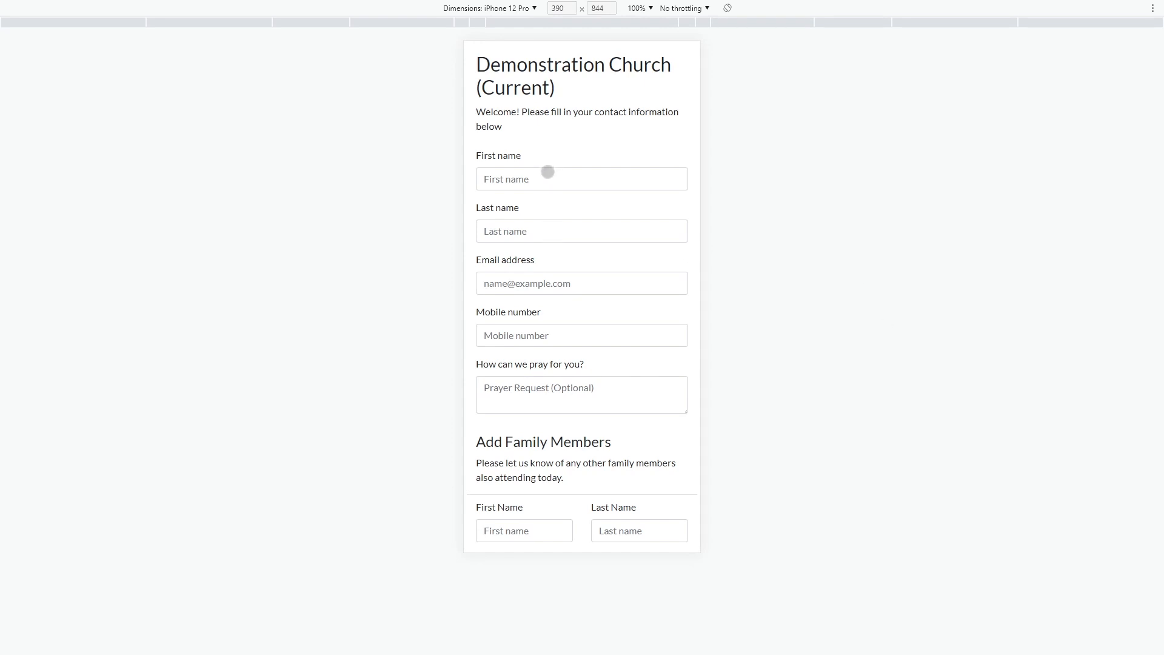
- Fill the test contact with sample first name 'Firstname', last name 'Lastname', an email and a mobile number
{"action": "left_click", "coordinate": [532, 178]}
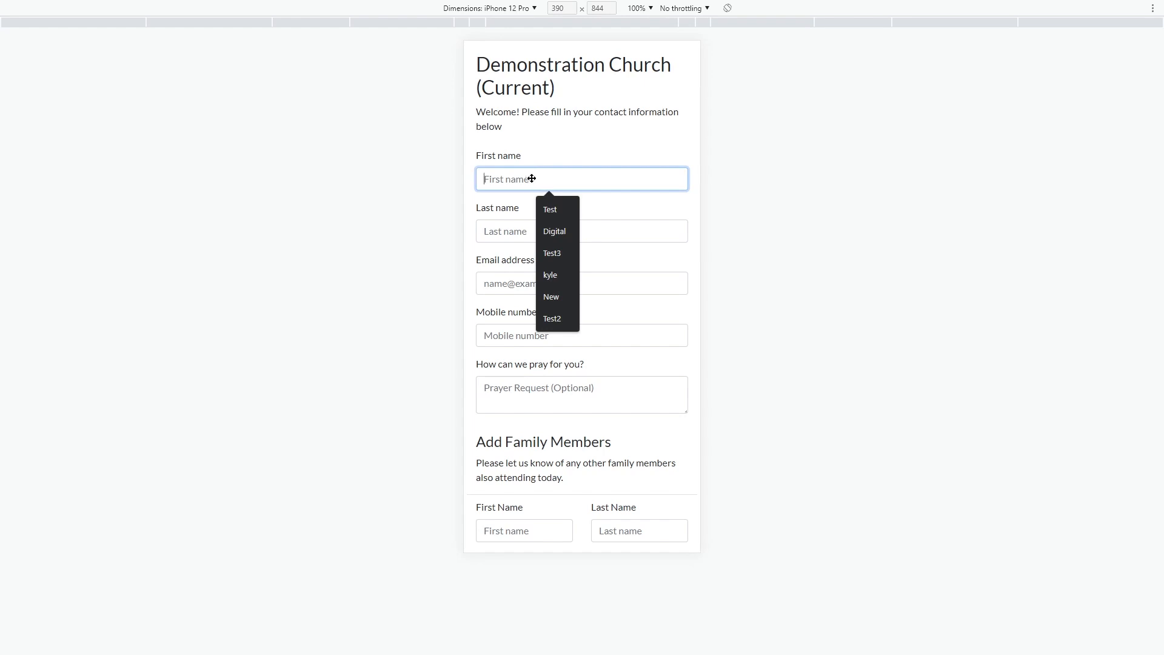
{"action": "type", "text": "Firstname"}
{"action": "key", "text": "Tab"}
{"action": "type", "text": "Lastname"}
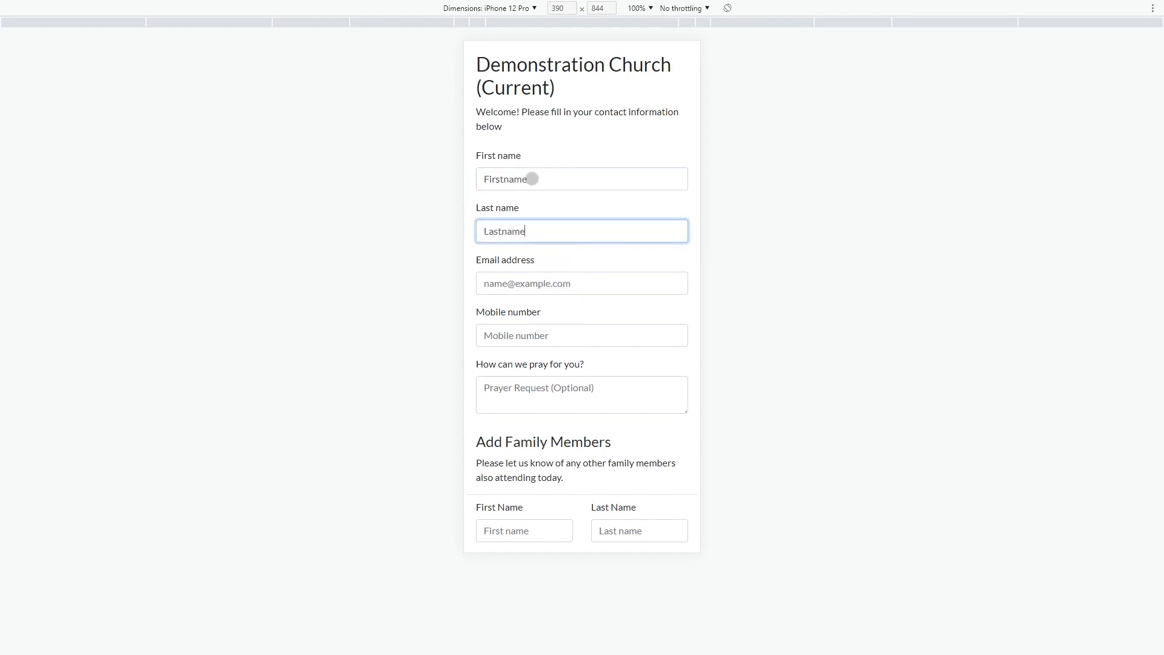
{"action": "key", "text": "Tab"}
{"action": "type", "text": "email@connectioncard.net"}
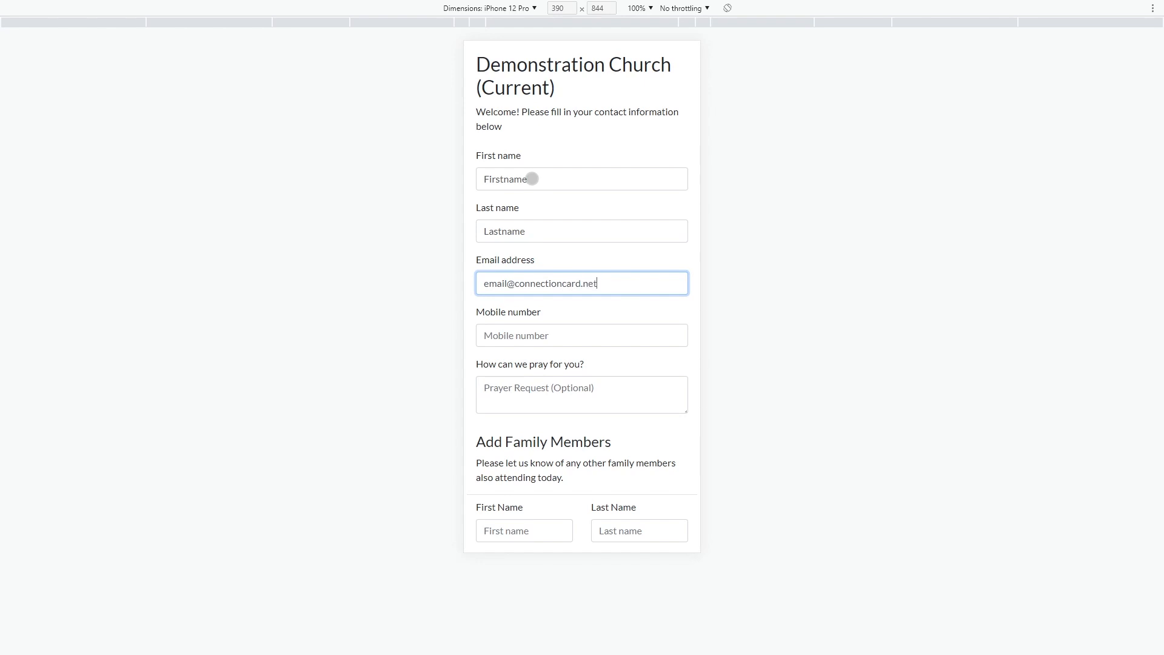
{"action": "key", "text": "Tab"}
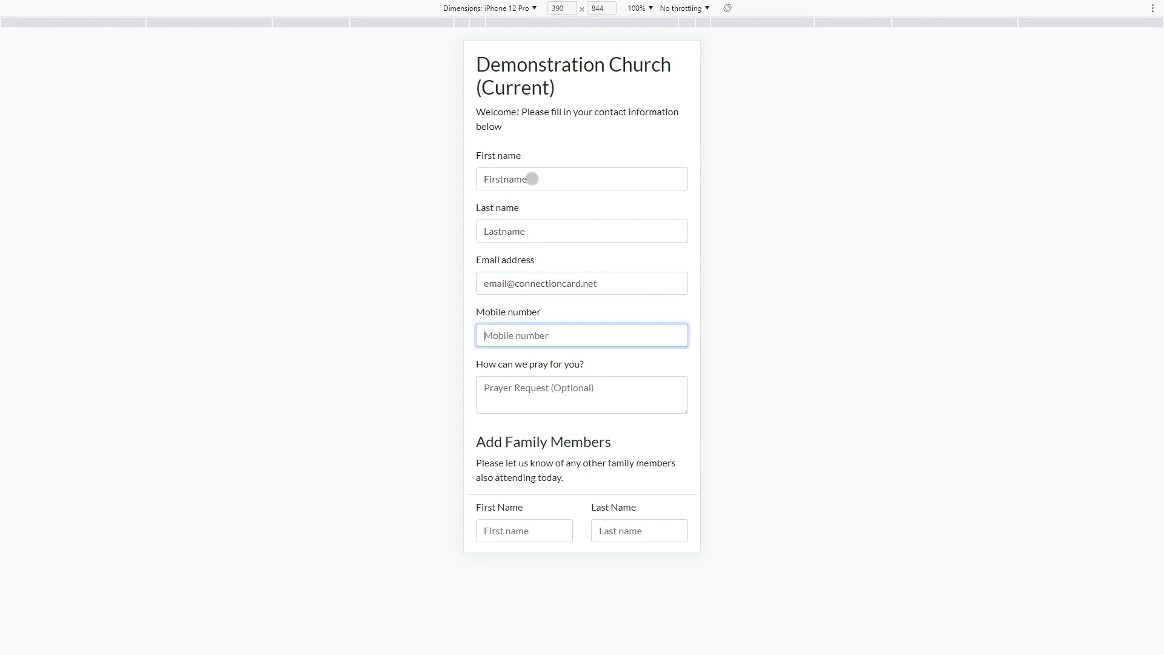
{"action": "type", "text": "5555555555"}
{"action": "key", "text": "Tab"}
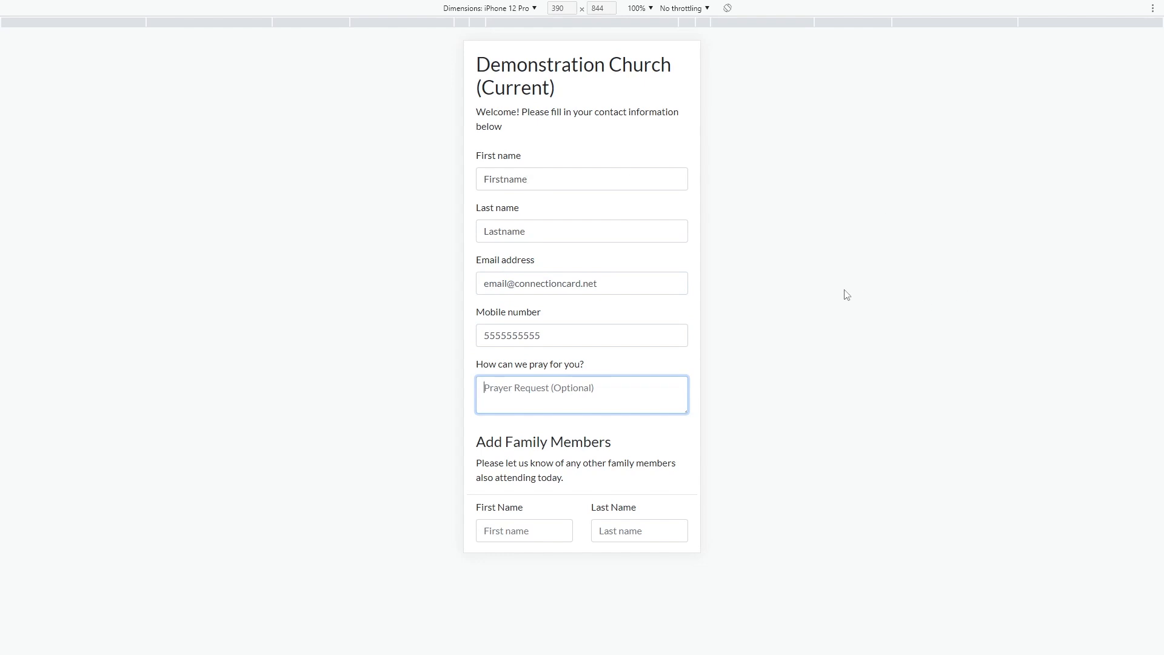
{"action": "left_click", "coordinate": [540, 531]}
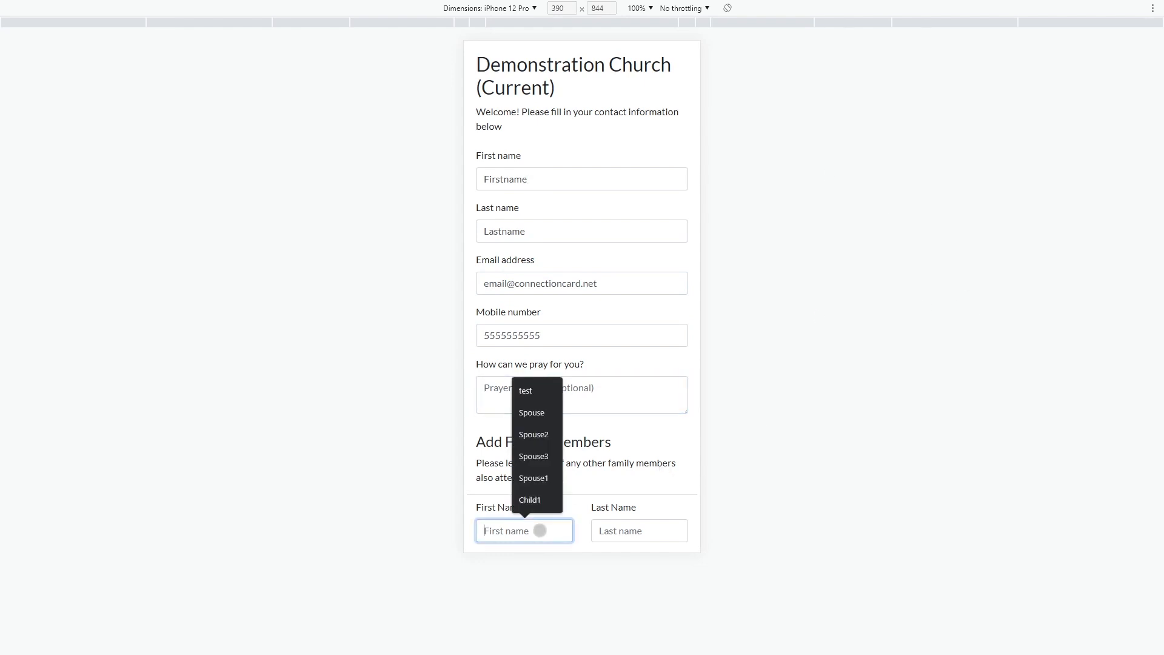
- Add family member 'Spouse Lastname' with relationship Spouse, then add another member row
{"action": "scroll", "coordinate": [647, 418], "scroll_direction": "down", "scroll_amount": 3}
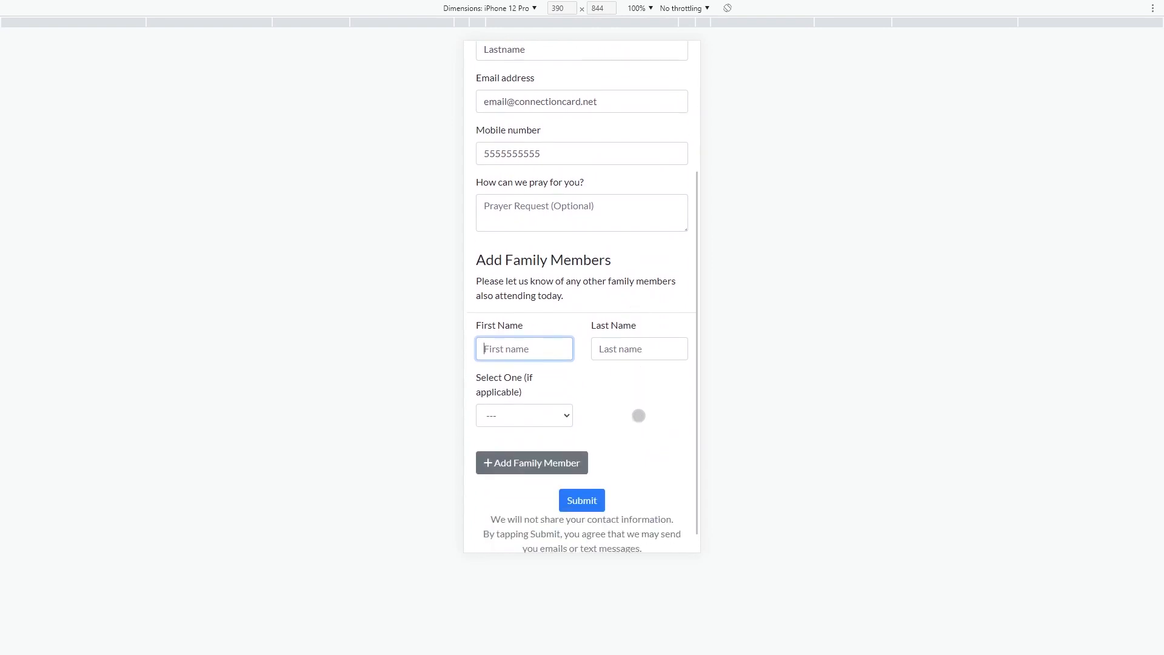
{"action": "scroll", "coordinate": [570, 303], "scroll_direction": "down", "scroll_amount": 1}
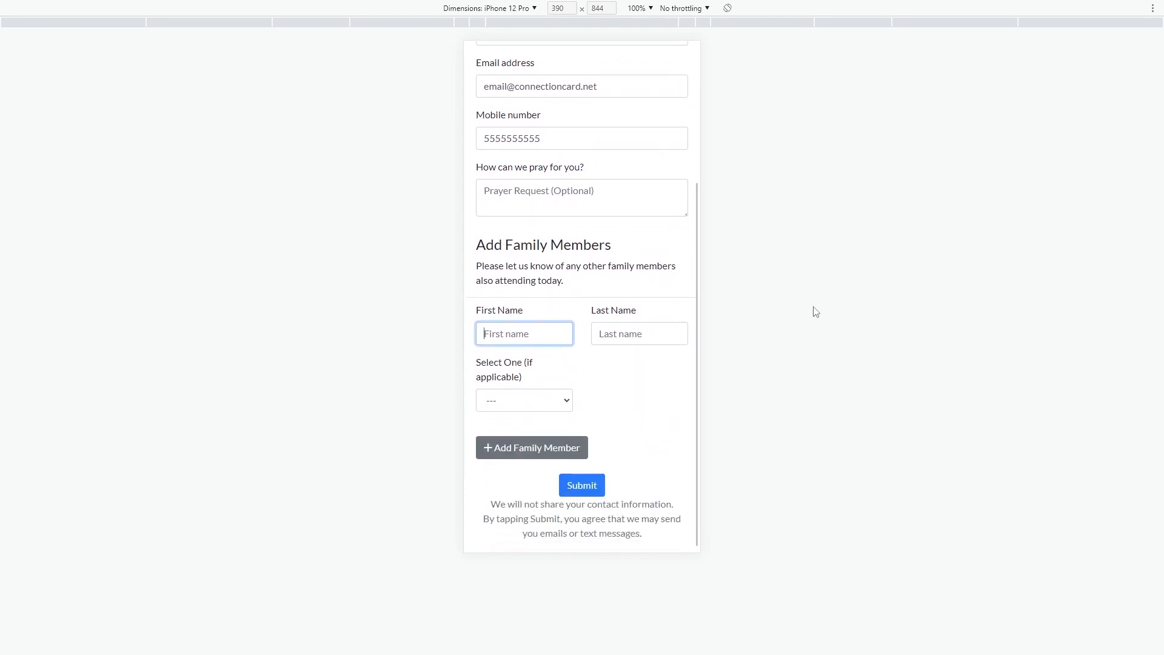
{"action": "type", "text": "Spouse"}
{"action": "key", "text": "Tab"}
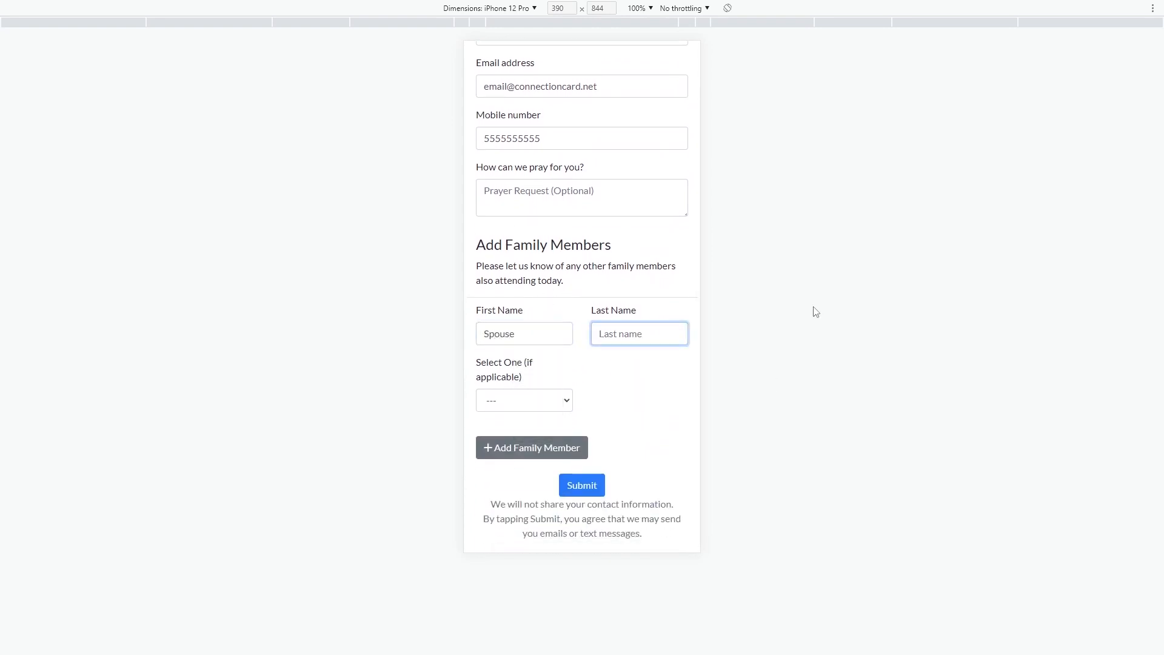
{"action": "type", "text": "Lastname"}
{"action": "key", "text": "Tab"}
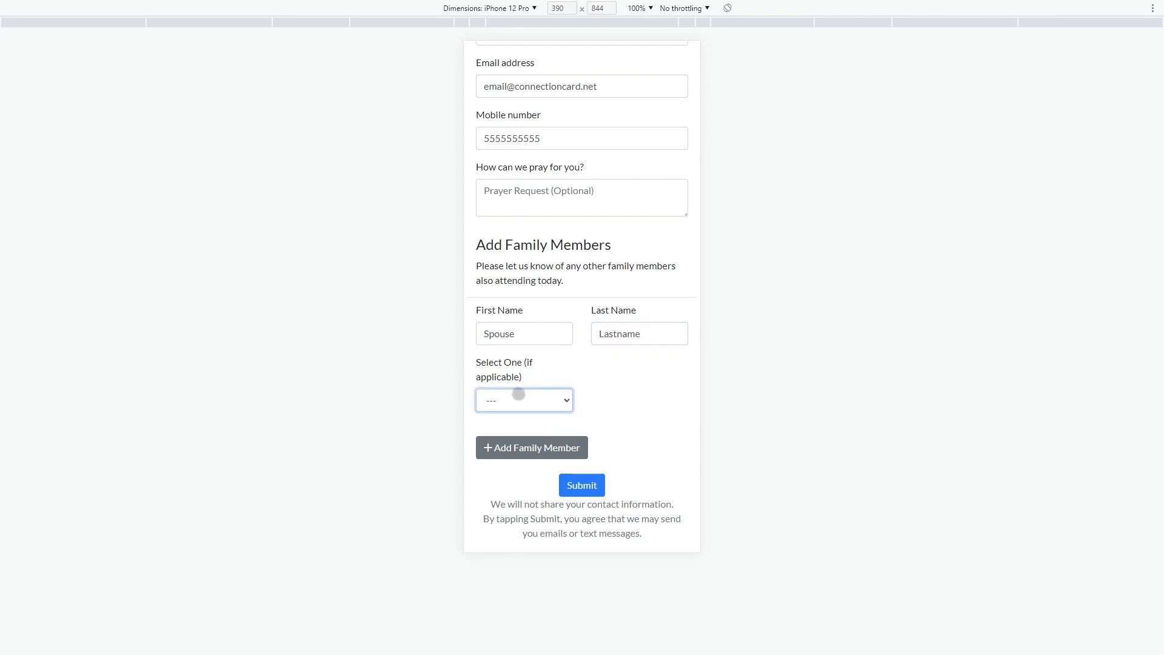
{"action": "left_click", "coordinate": [518, 394]}
{"action": "left_click", "coordinate": [507, 442]}
{"action": "left_click", "coordinate": [515, 448]}
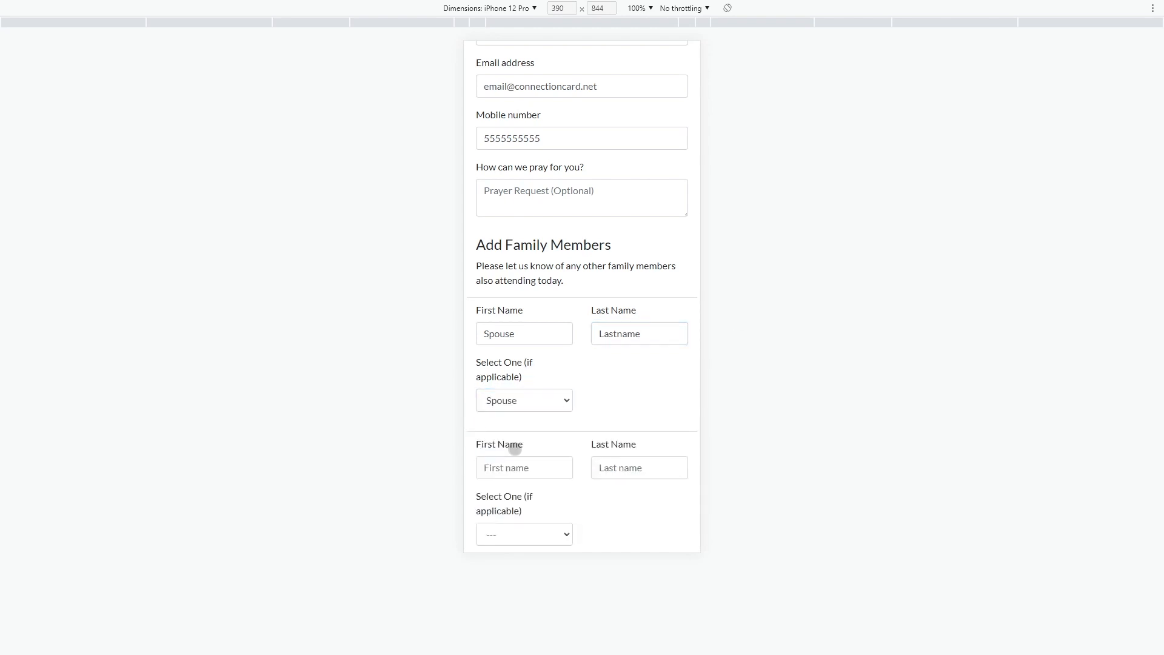
- Enter 'Child Lastname' as Child and submit the test guest card
{"action": "scroll", "coordinate": [515, 448], "scroll_direction": "down", "scroll_amount": 3}
{"action": "left_click", "coordinate": [520, 328]}
{"action": "type", "text": "Chil"}
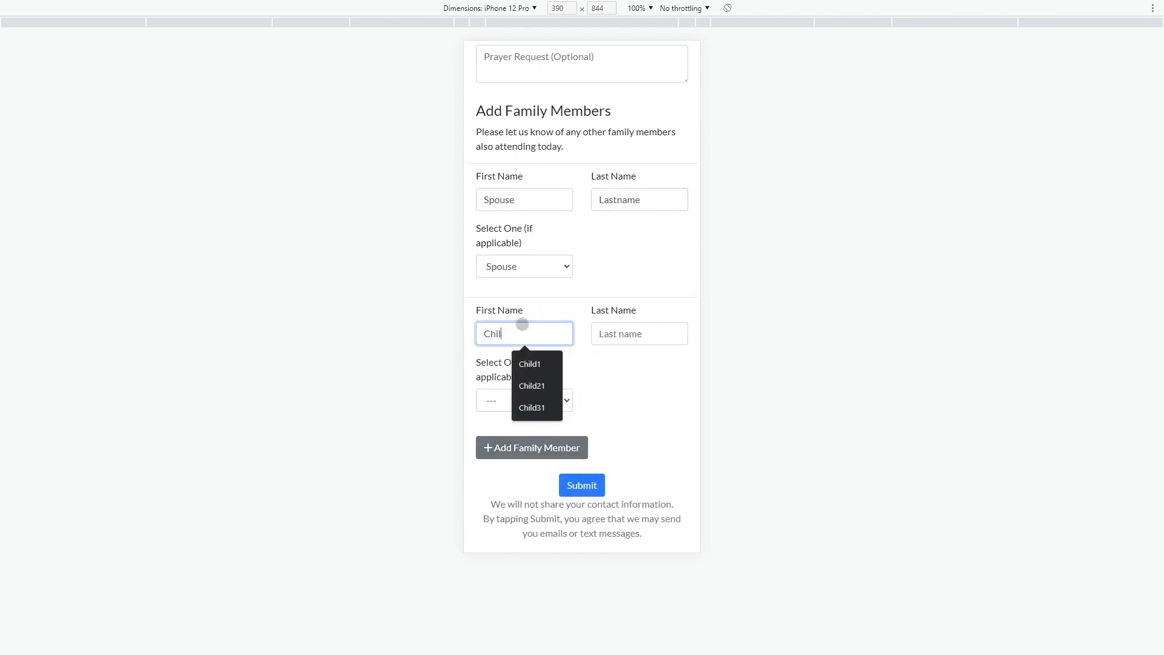
{"action": "type", "text": "d"}
{"action": "key", "text": "Tab"}
{"action": "type", "text": "Lastname"}
{"action": "key", "text": "Tab"}
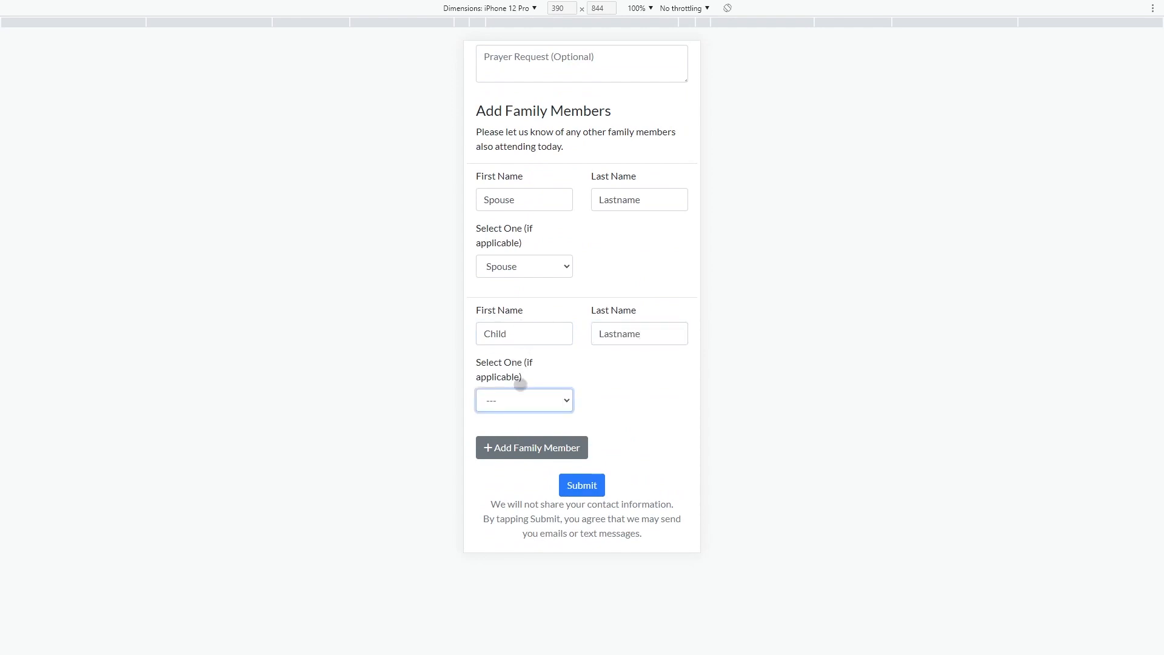
{"action": "left_click", "coordinate": [521, 391]}
{"action": "left_click", "coordinate": [515, 462]}
{"action": "left_click", "coordinate": [636, 417]}
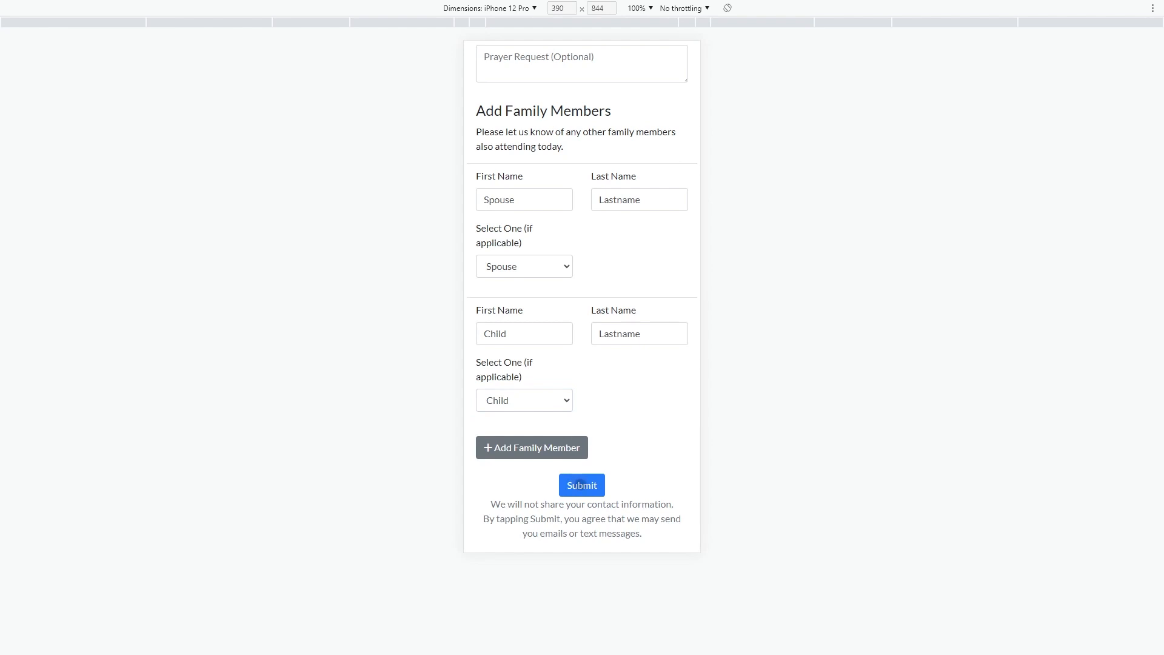
{"action": "left_click", "coordinate": [579, 484]}
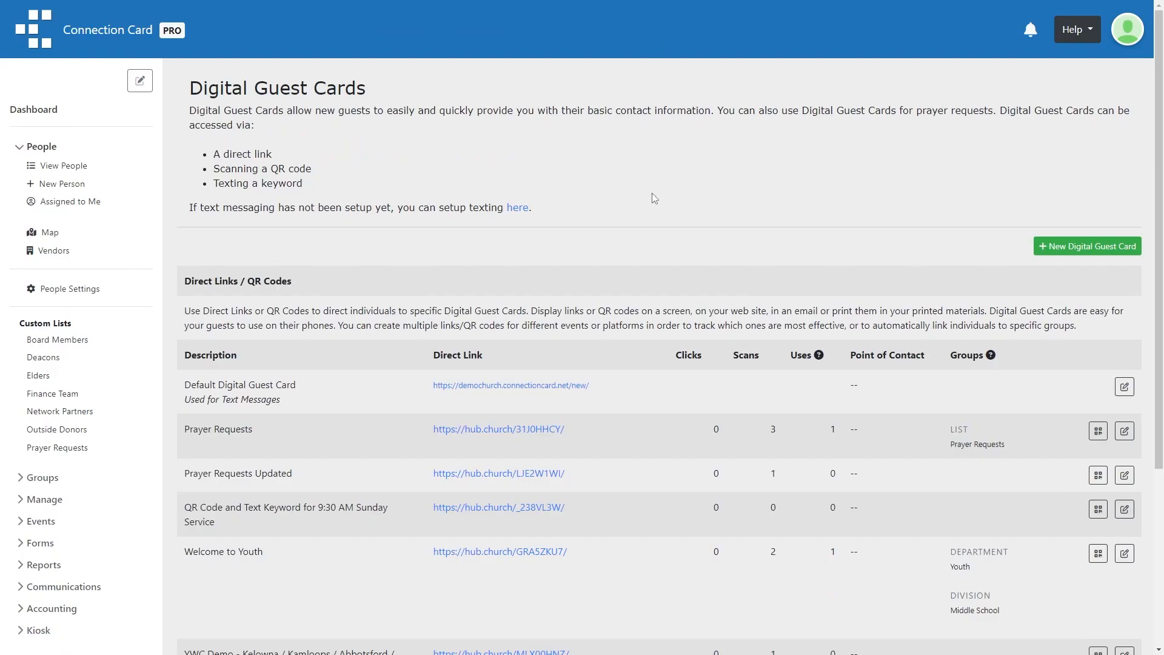
{"action": "left_click", "coordinate": [49, 167]}
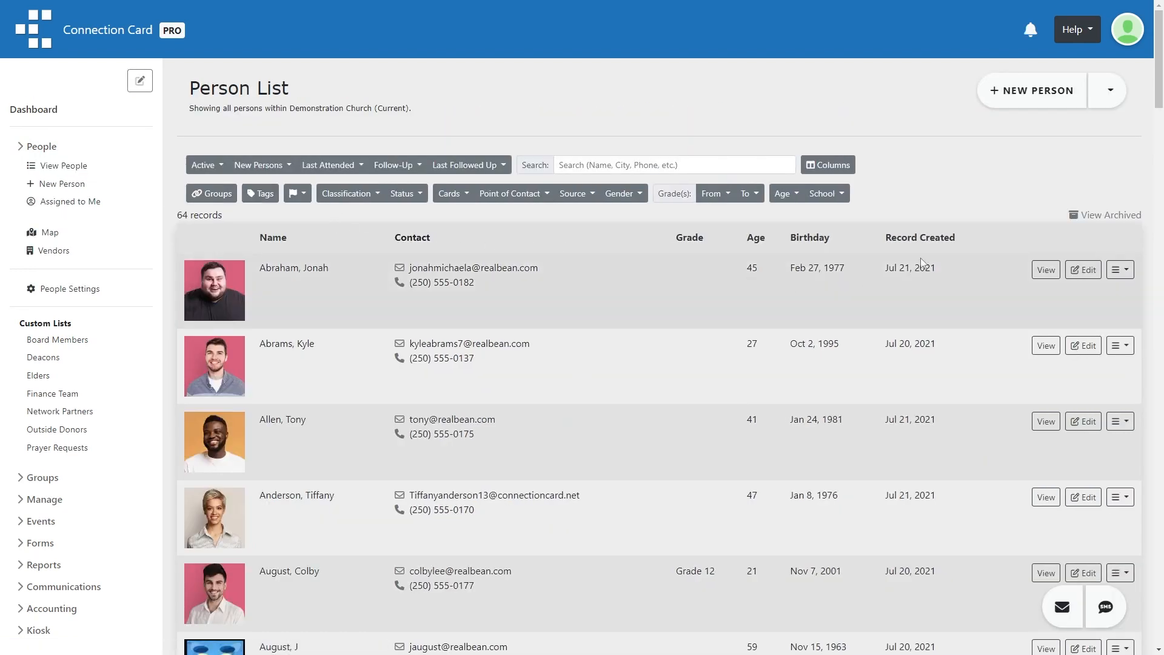
{"action": "left_click", "coordinate": [918, 239]}
{"action": "left_click", "coordinate": [918, 239]}
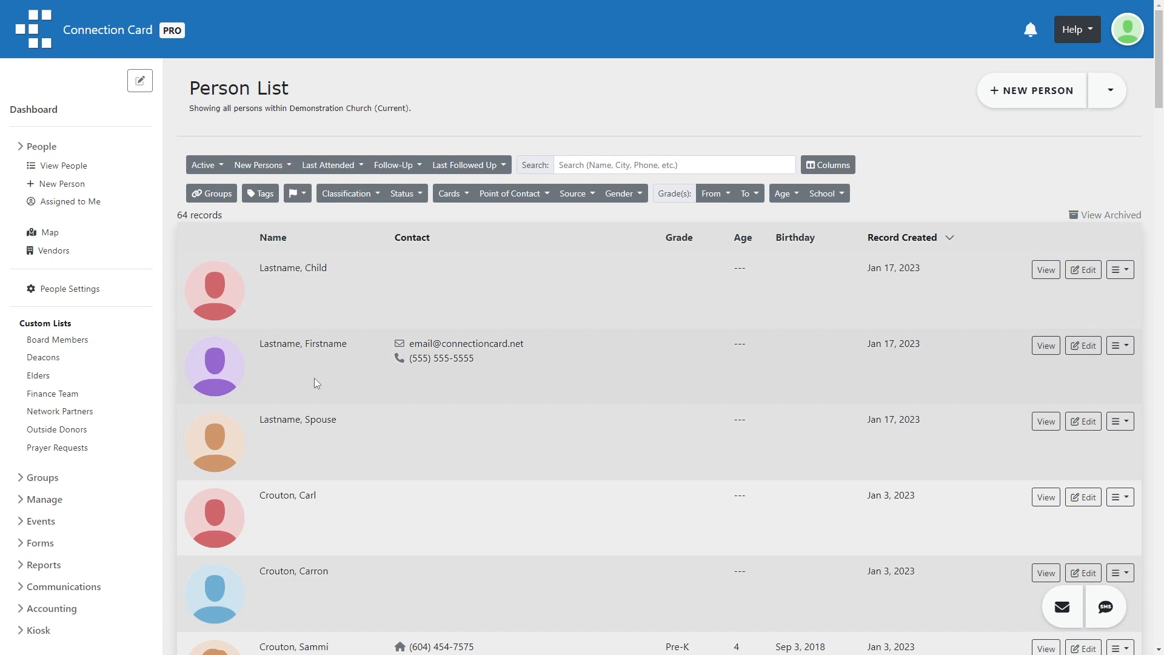
{"action": "left_click", "coordinate": [1048, 347]}
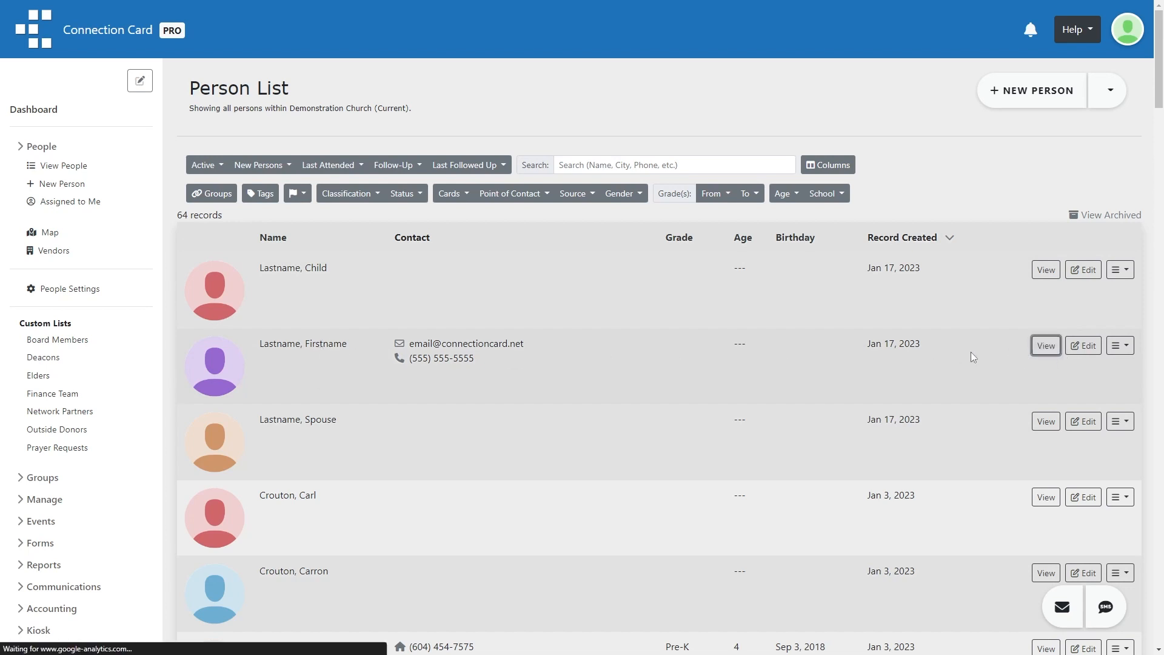
{"action": "scroll", "coordinate": [659, 326], "scroll_direction": "down", "scroll_amount": 4}
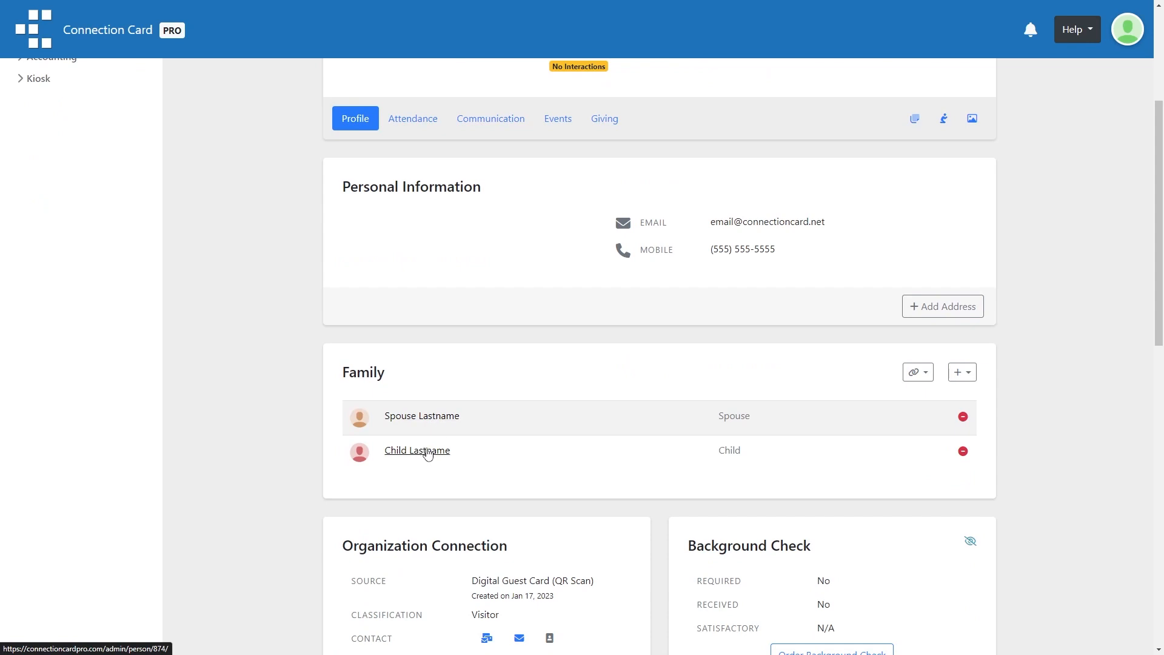
{"action": "left_click", "coordinate": [415, 455]}
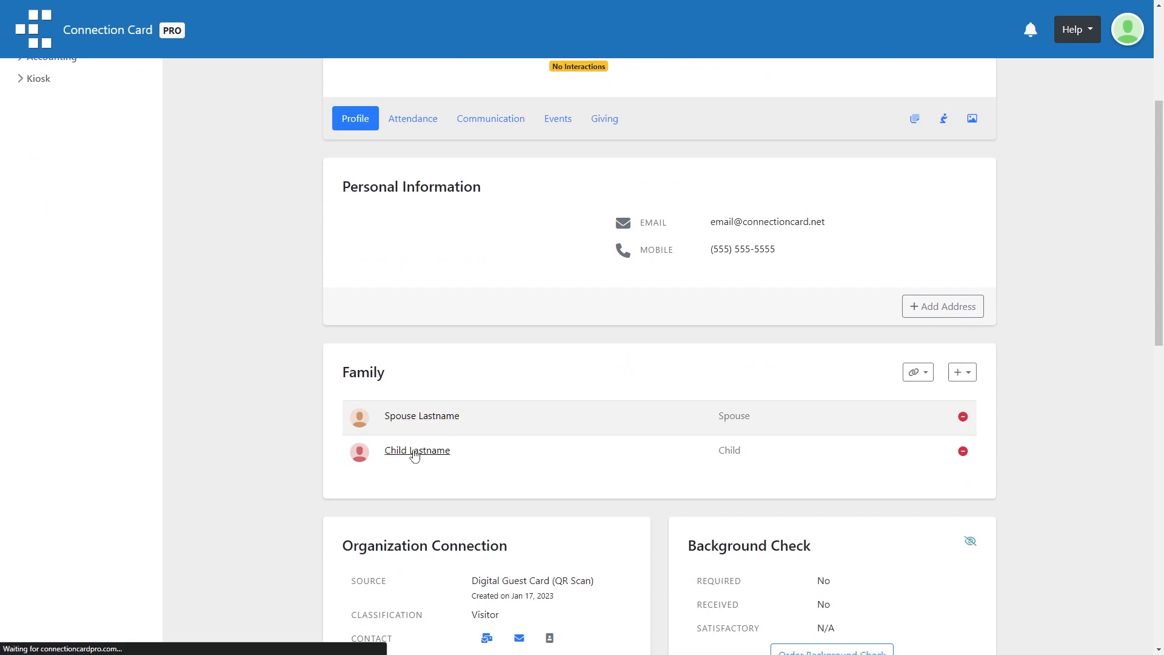
{"action": "scroll", "coordinate": [588, 397], "scroll_direction": "down", "scroll_amount": 5}
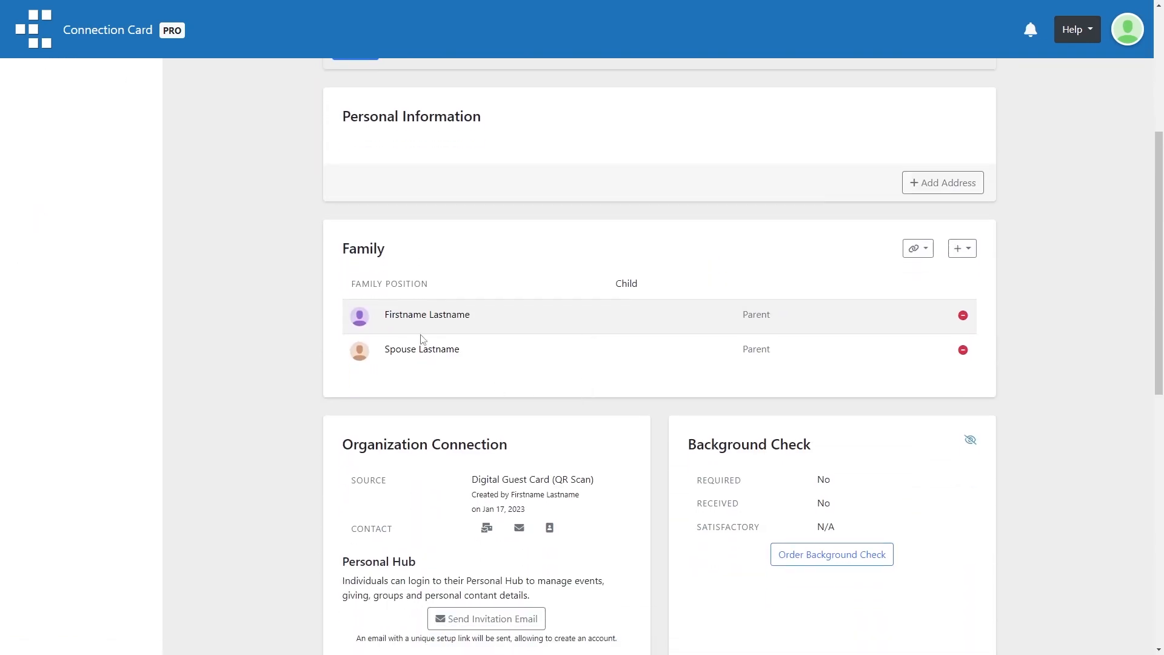
{"action": "scroll", "coordinate": [431, 362], "scroll_direction": "up", "scroll_amount": 2}
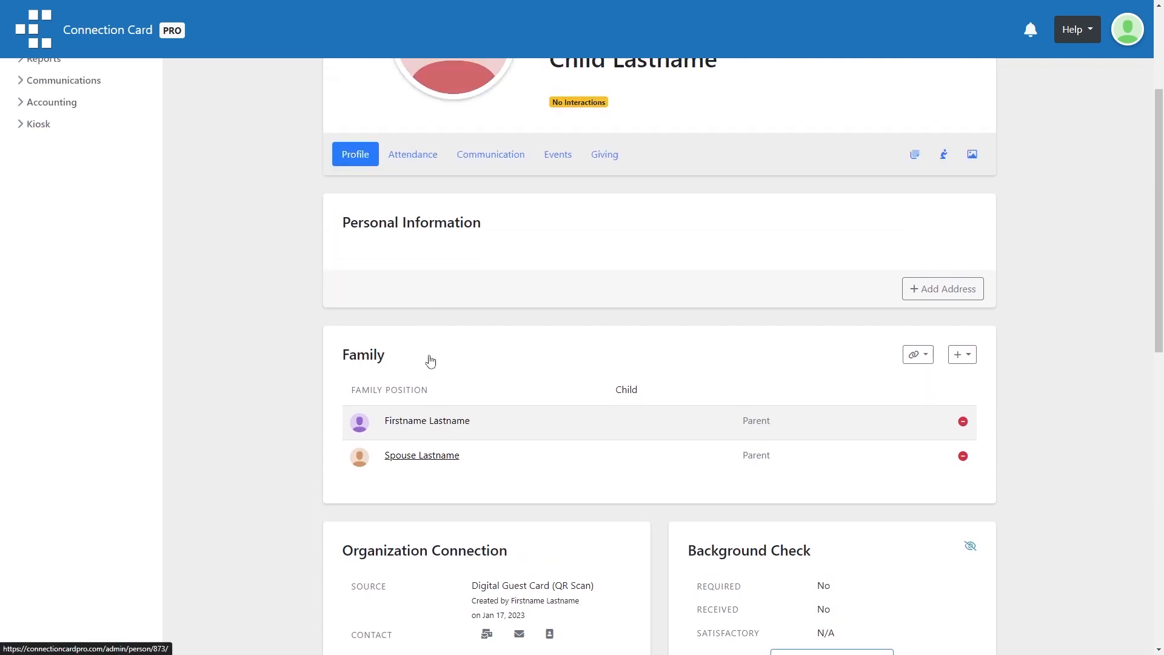
{"action": "scroll", "coordinate": [430, 362], "scroll_direction": "up", "scroll_amount": 3}
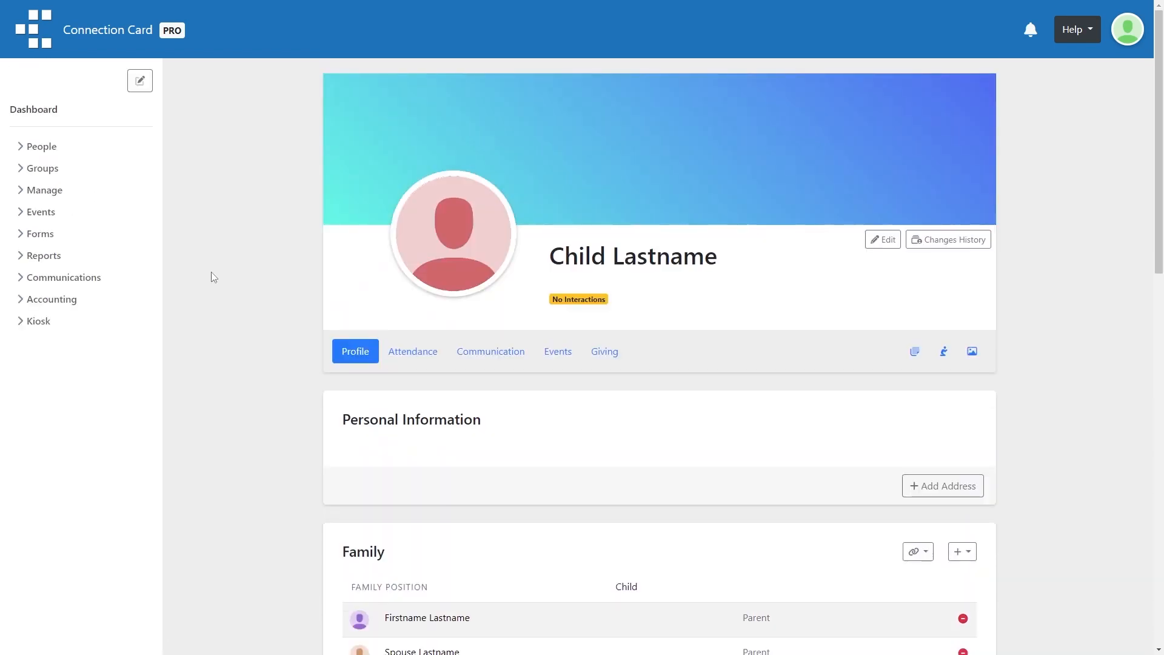